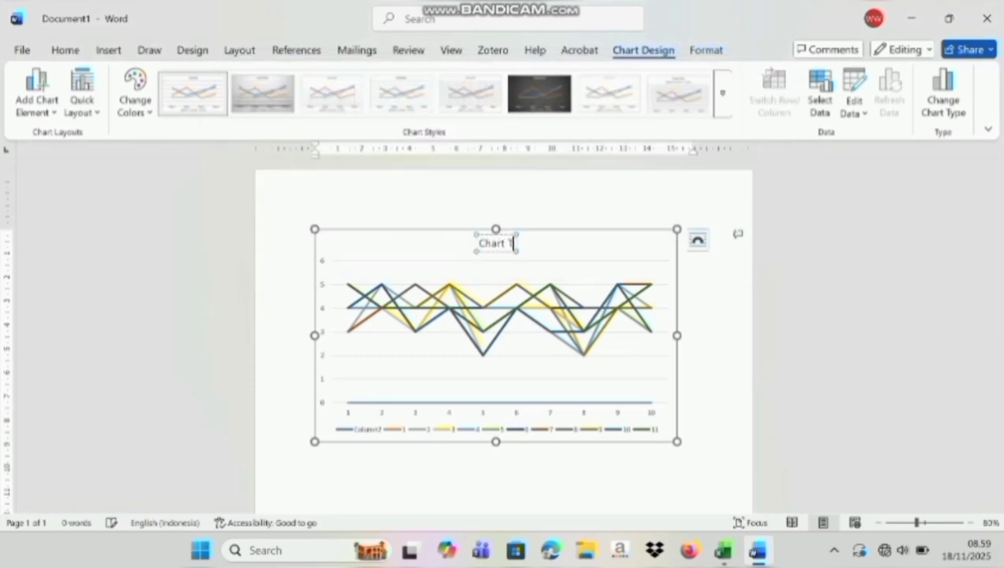
Replace the line chart's placeholder title with "diagram sistem sirkulasi udar"
type("diagram siste")
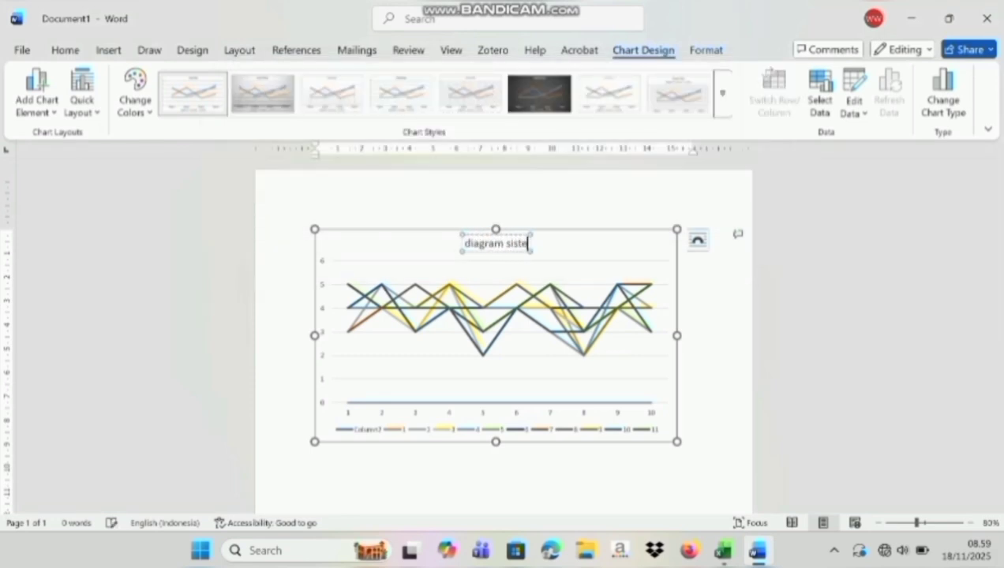
type("m sirkulas")
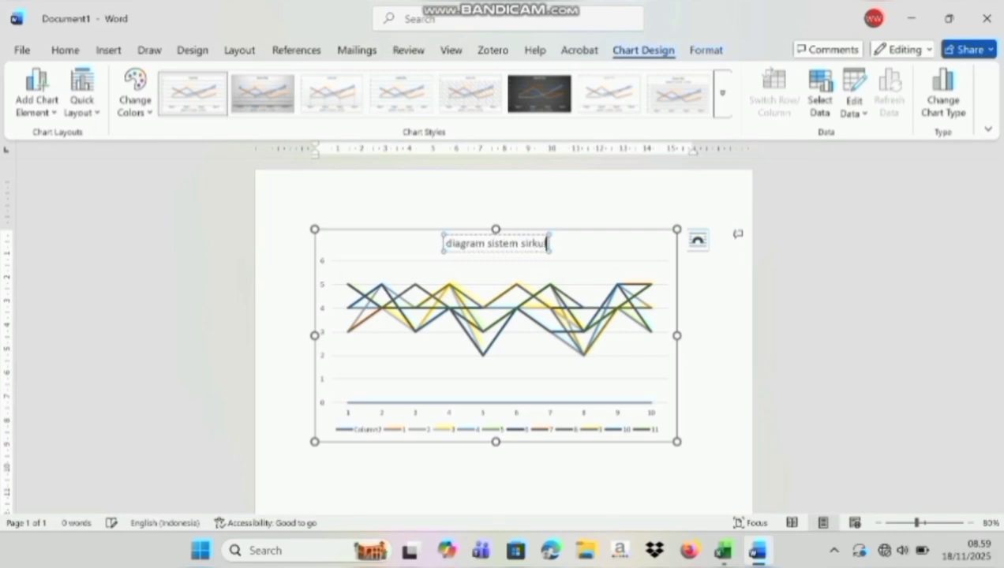
type("i udar")
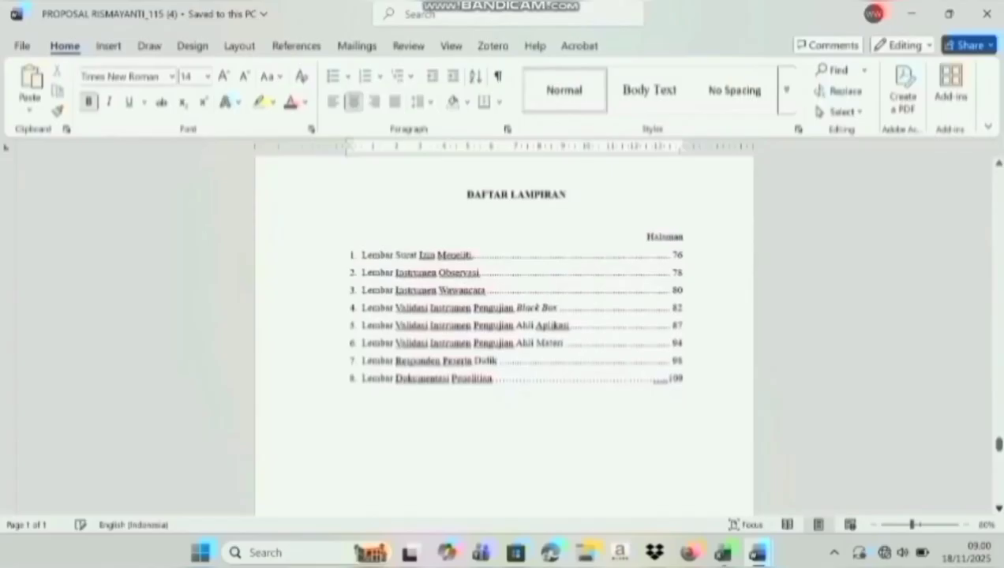
Copy the whole BAB I PENDAHULUAN chapter from the proposal, from its title through section 1.5, into a blank document
scroll(505, 316, "down", 2)
scroll(506, 332, "down", 5)
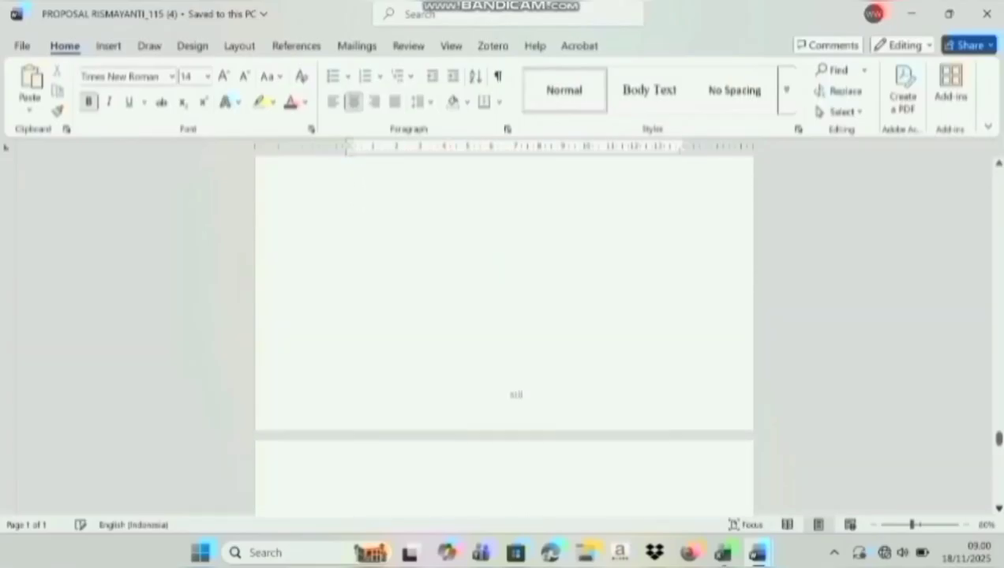
scroll(505, 332, "down", 5)
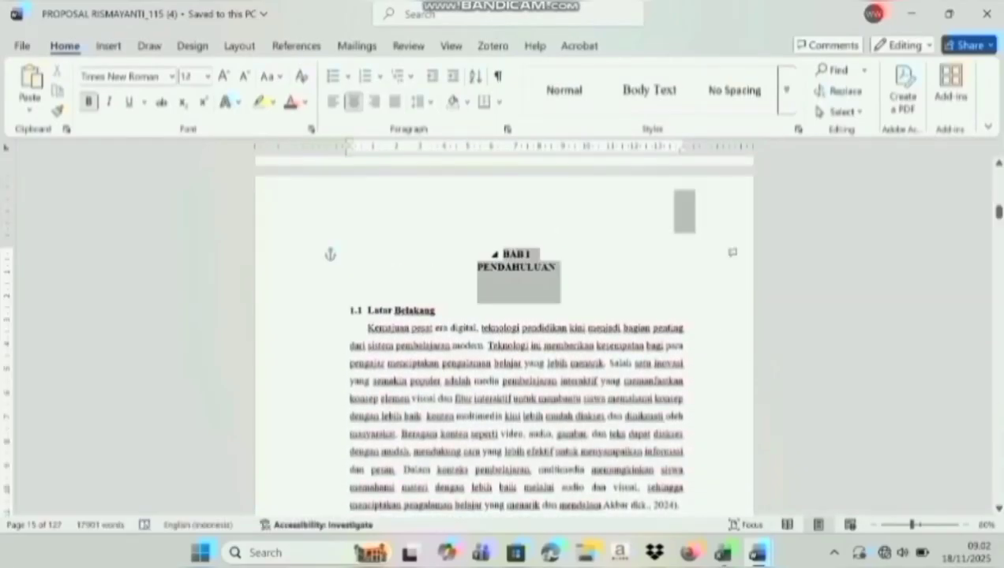
left_click_drag(340, 309, 340, 513)
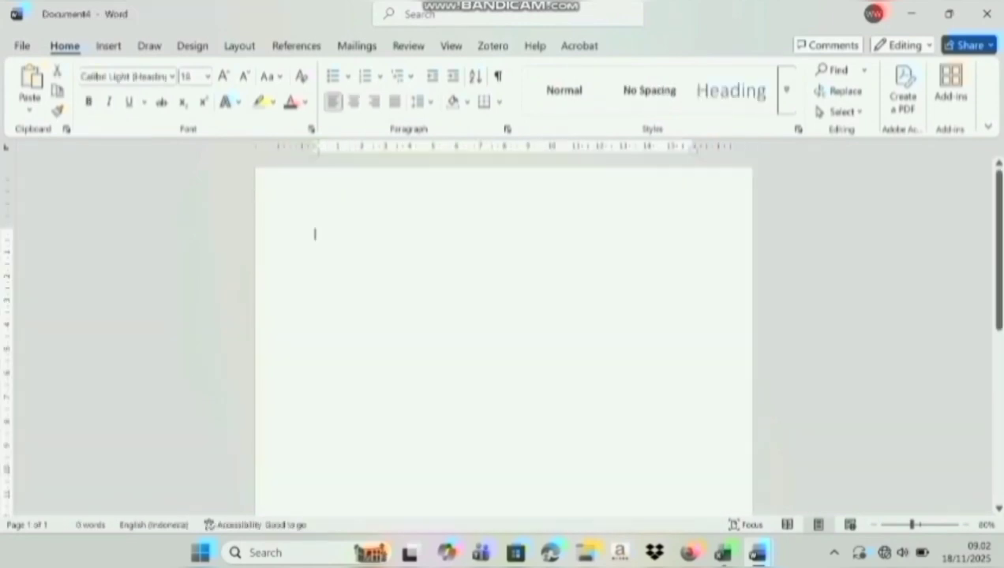
key("ctrl+v")
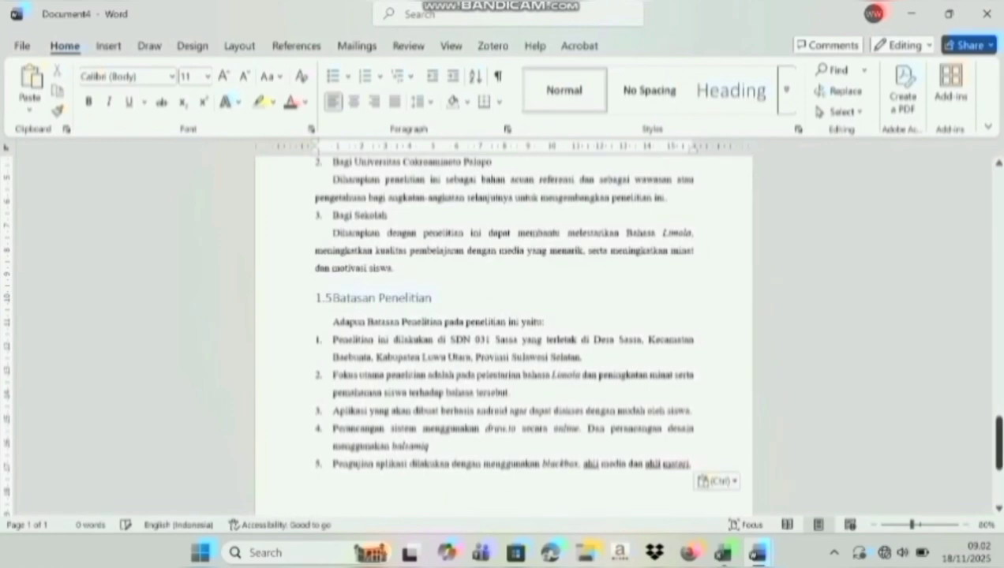
left_click_drag(998, 441, 998, 195)
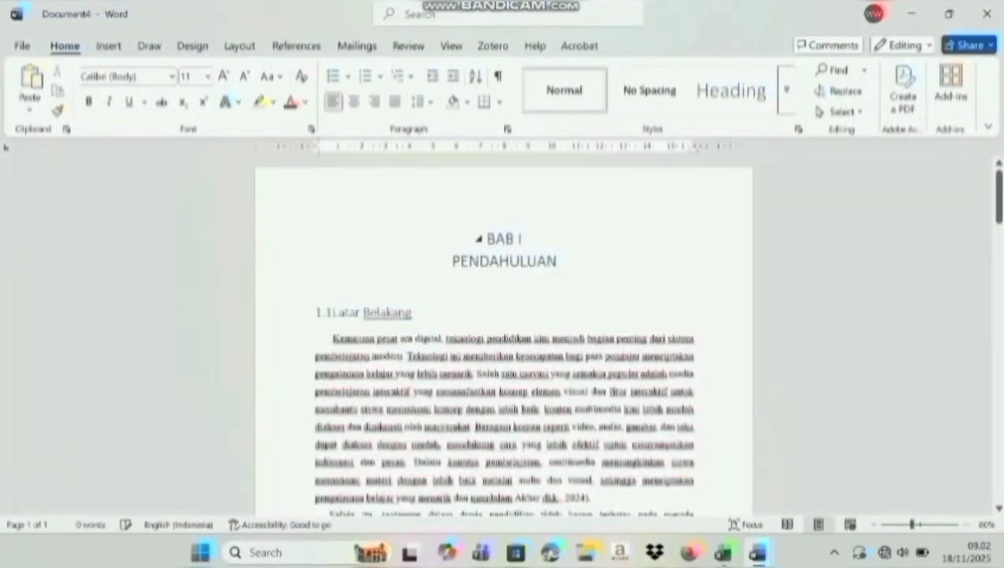
Clear the formatting of the entire pasted chapter and apply the Heading 1 style to the title "BAB I PENDAHULUAN"
key("ctrl+a")
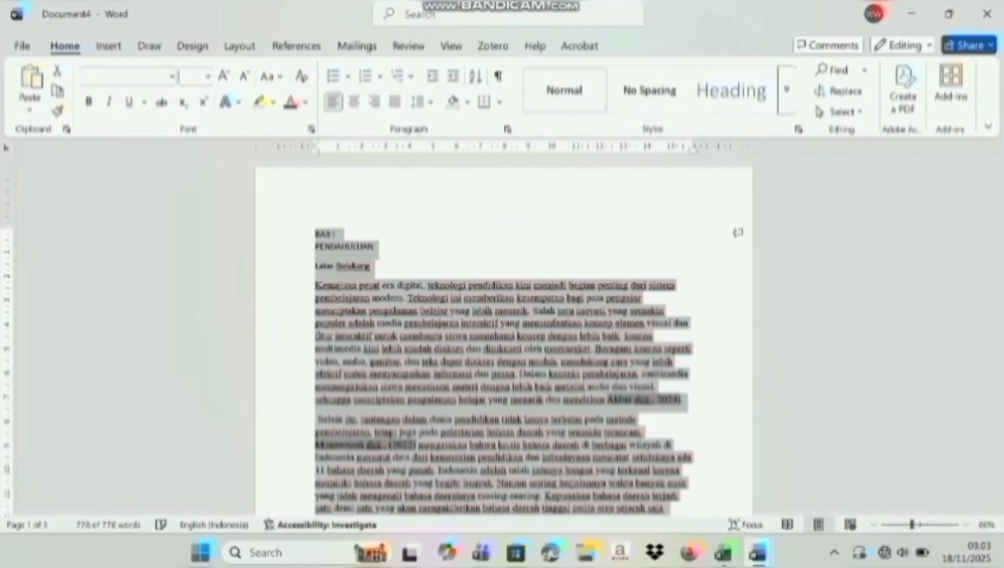
left_click_drag(315, 234, 376, 247)
left_click(731, 91)
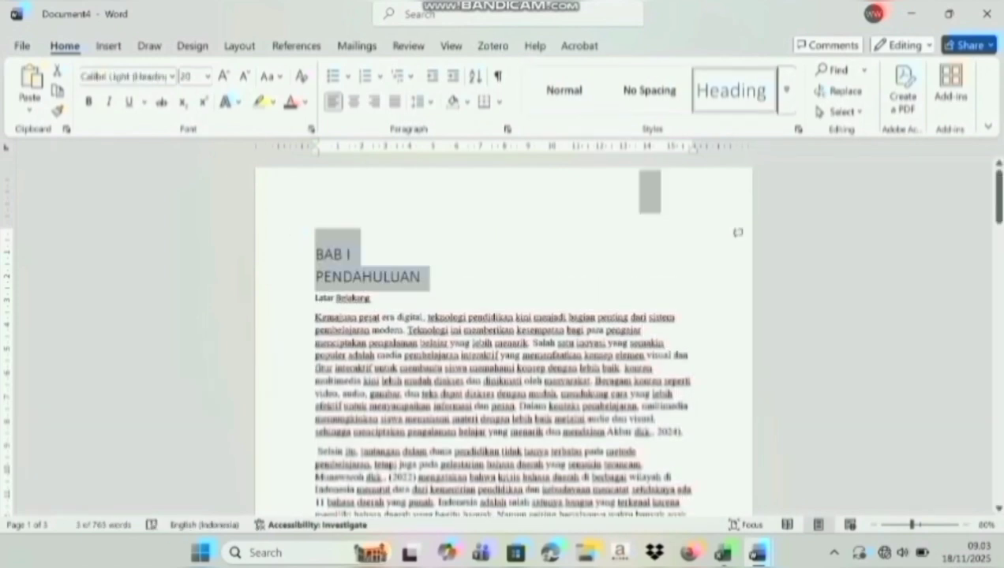
Number the "Latar Belakang" subheading as 1.1 and apply the Heading 2 style to it
left_click(316, 299)
type("1.1")
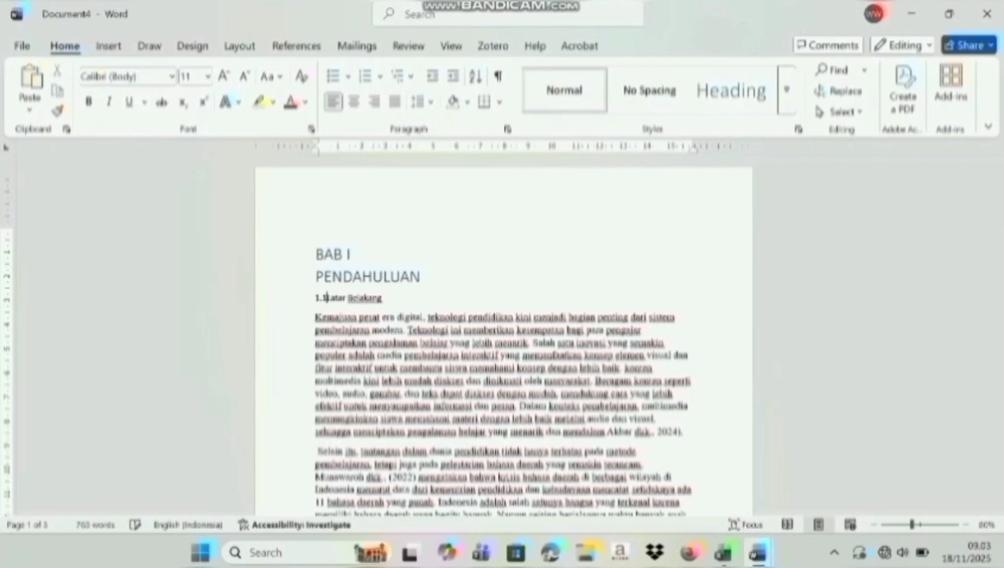
left_click_drag(316, 298, 386, 299)
left_click(787, 91)
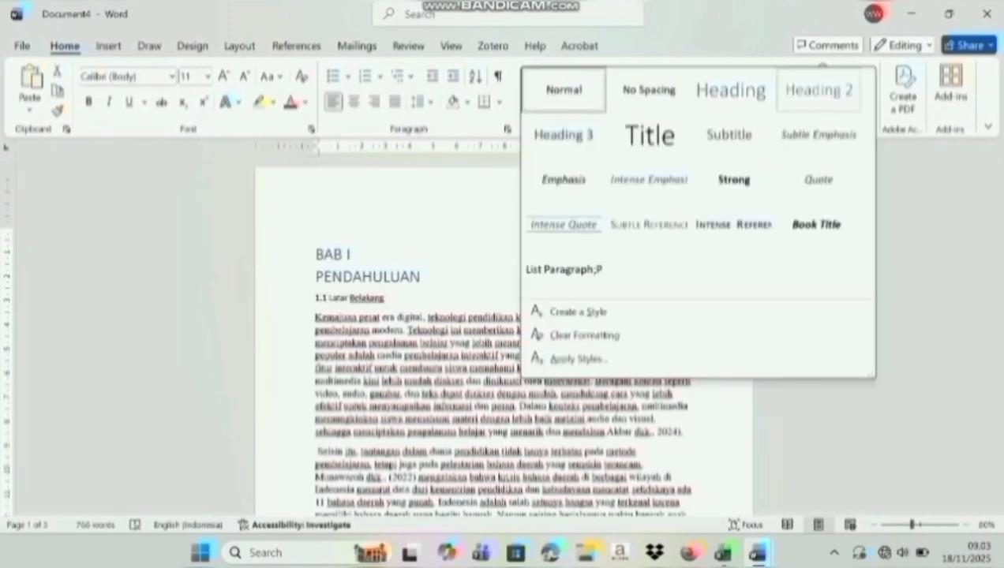
left_click(819, 91)
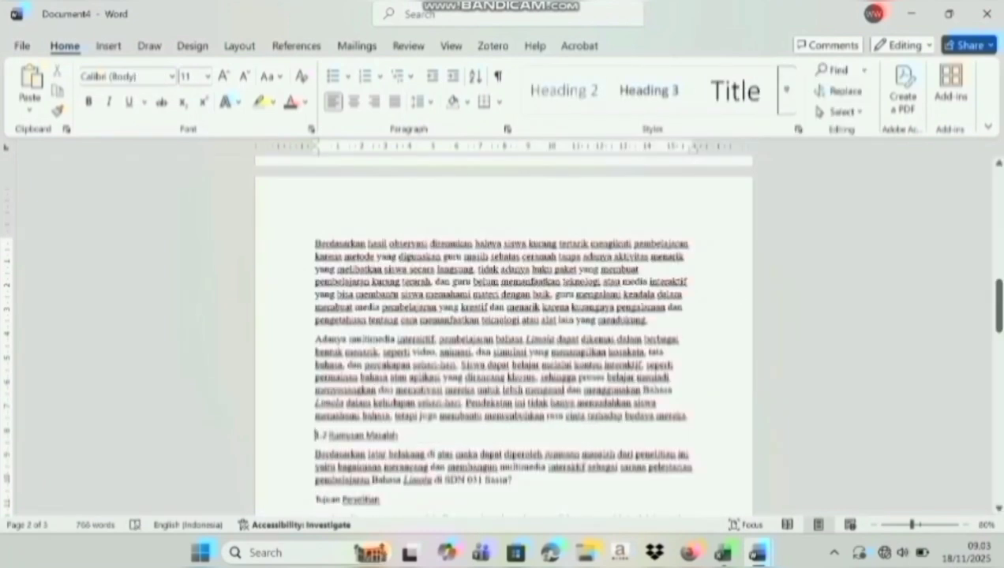
Apply the Heading 2 style to the subheadings "1.2 Rumusan Masalah" and "1.3 Tujuan Penelitian"
left_click_drag(315, 436, 400, 435)
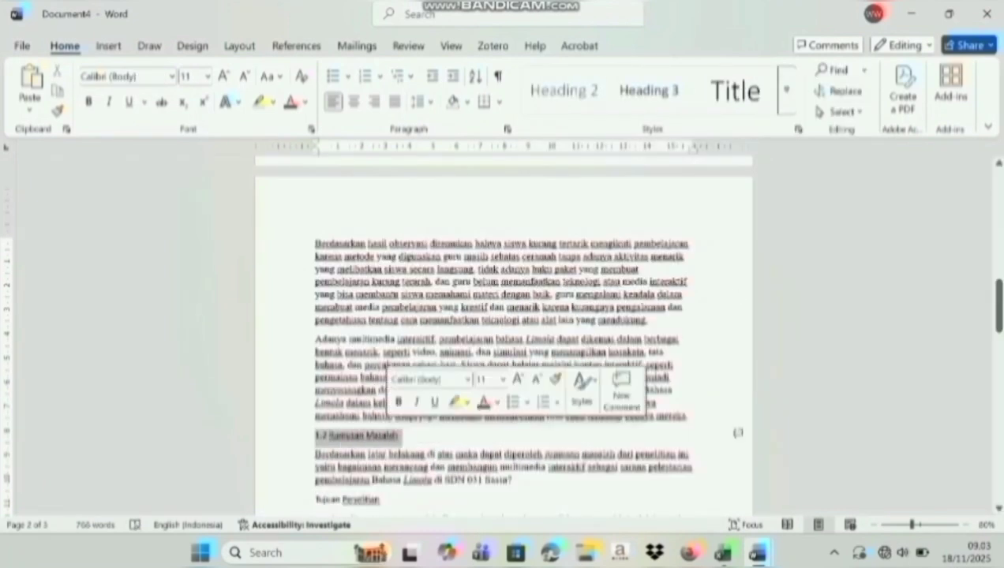
left_click(563, 90)
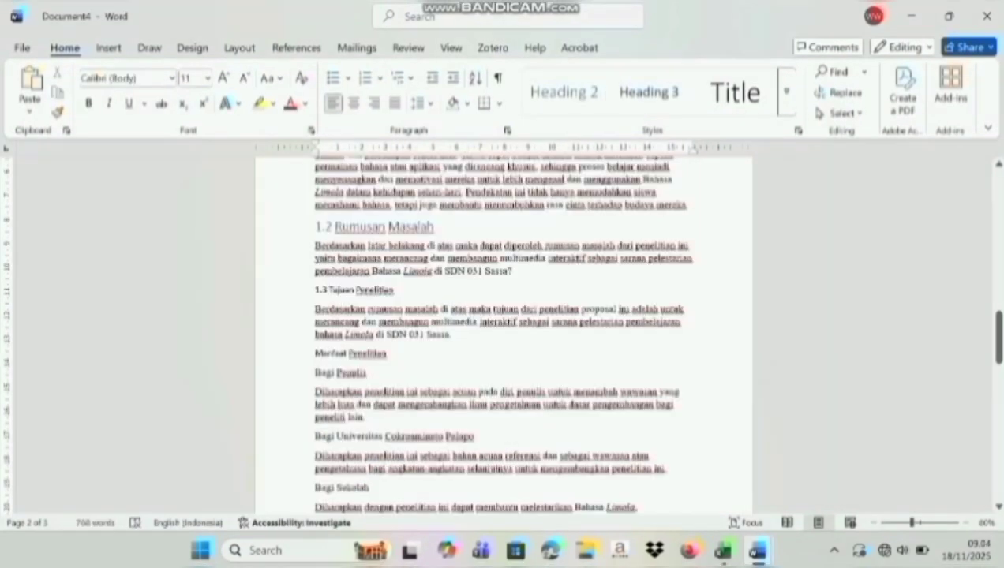
left_click_drag(315, 290, 393, 290)
left_click(564, 91)
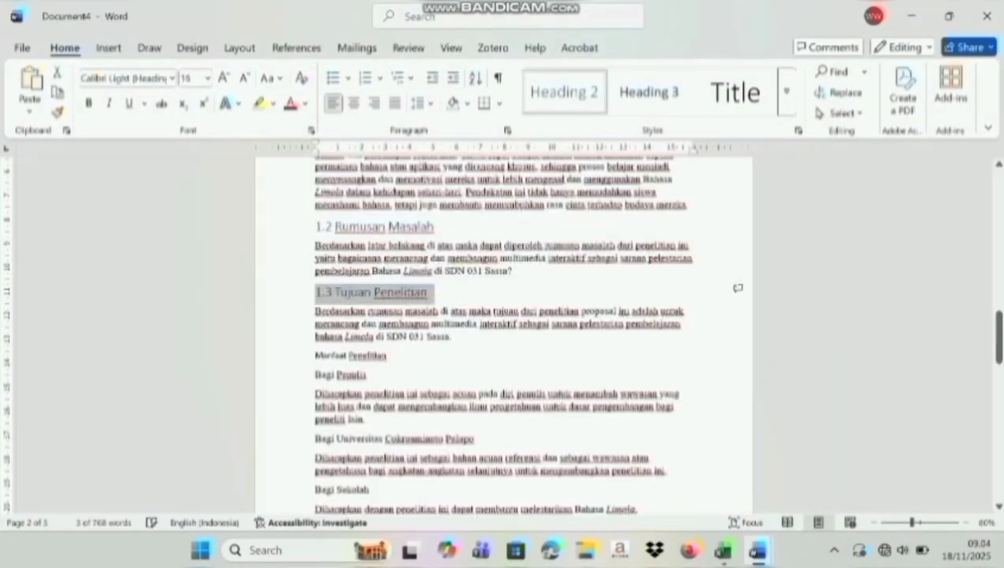
Number the "Manfaat Penelitian" subheading as 1.4 and apply the Heading 2 style to it
left_click(316, 356)
type("1.4")
left_click_drag(316, 357, 400, 356)
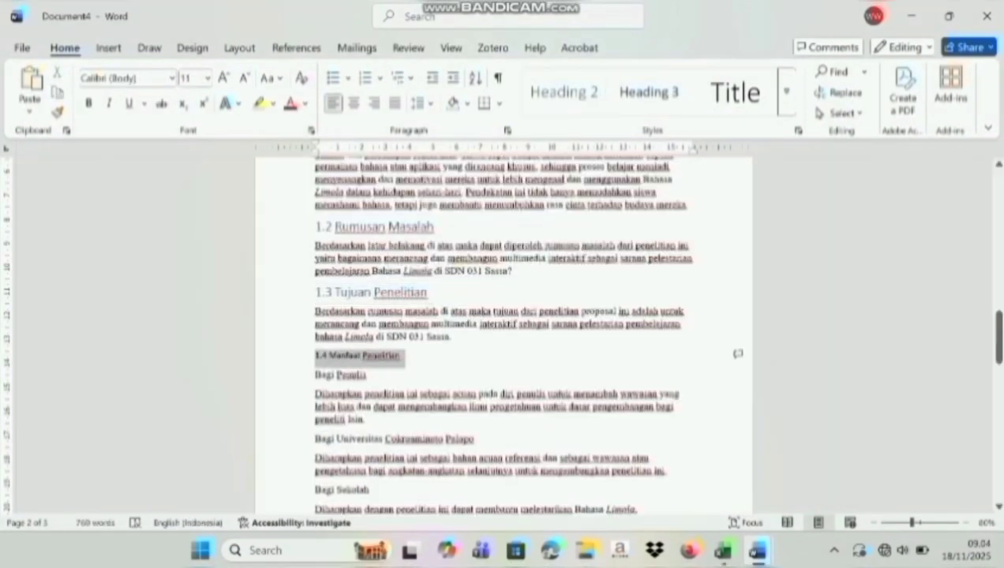
left_click(564, 91)
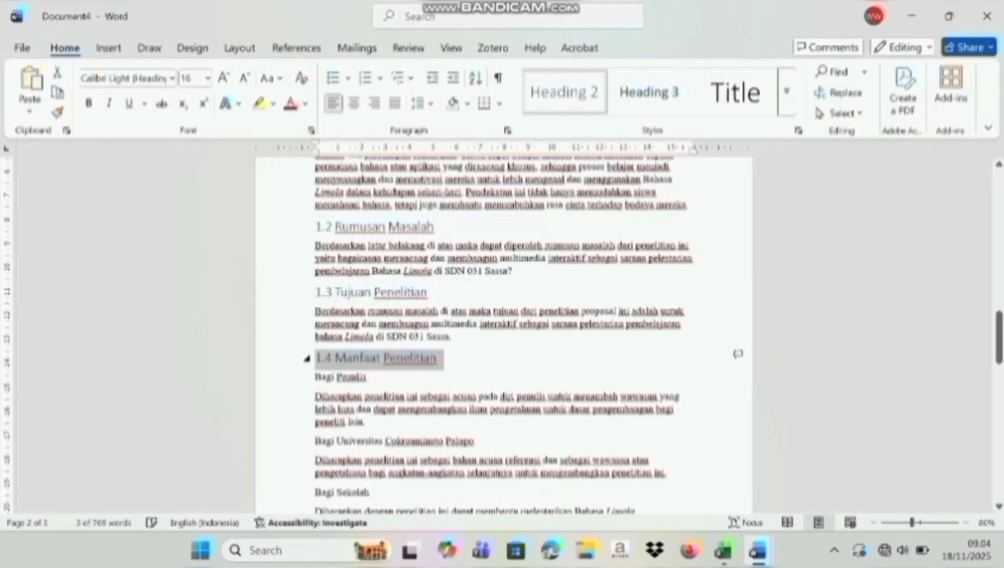
Apply the Heading 2 style to the subheading "1.5 Batasan Penelitian"
scroll(503, 332, "down", 5)
left_click_drag(315, 257, 400, 256)
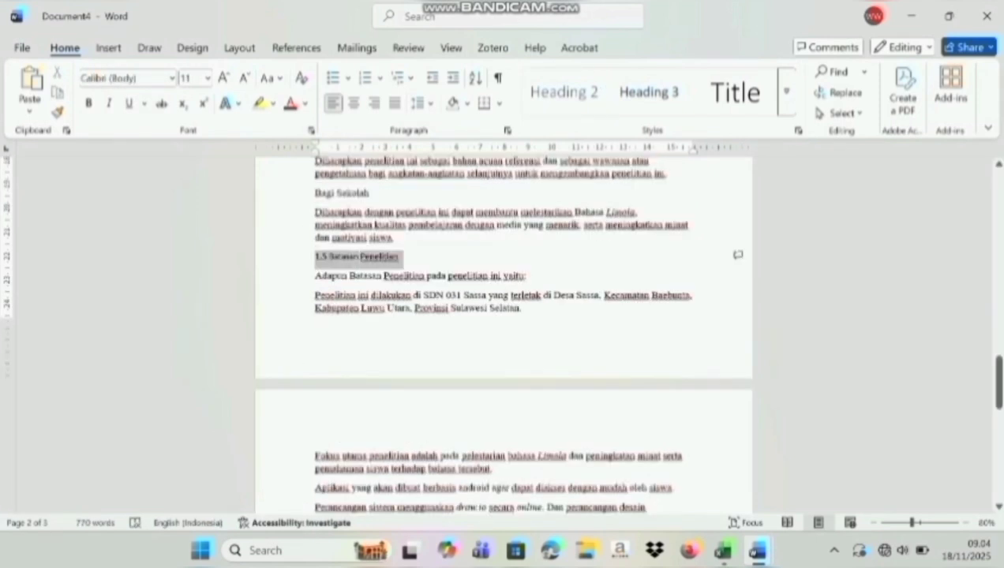
left_click(564, 92)
left_click(440, 309)
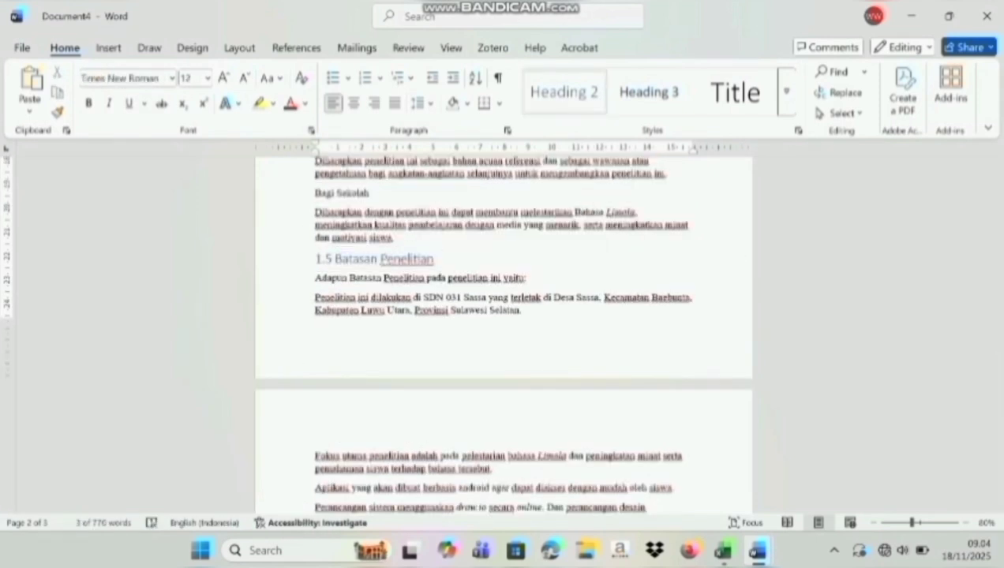
Insert an Automatic Table 1 table of contents after the chapter text and set its entries to Times New Roman
left_click(39, 93)
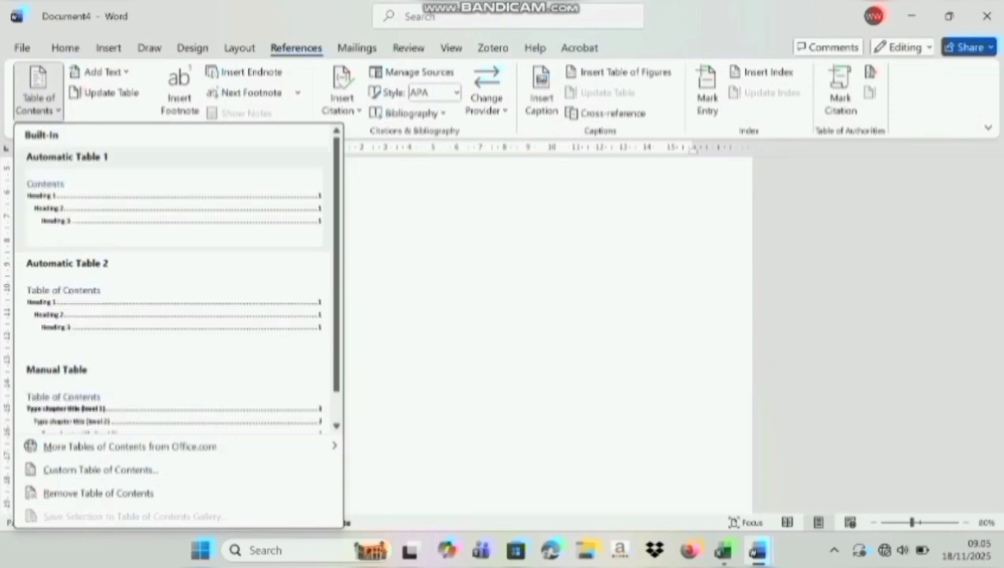
left_click(173, 200)
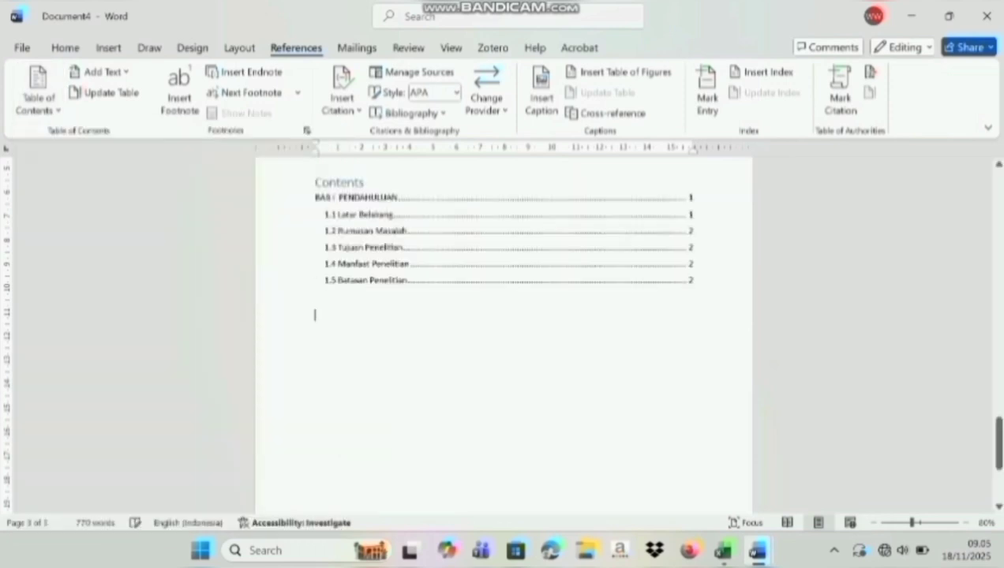
left_click_drag(316, 198, 545, 281)
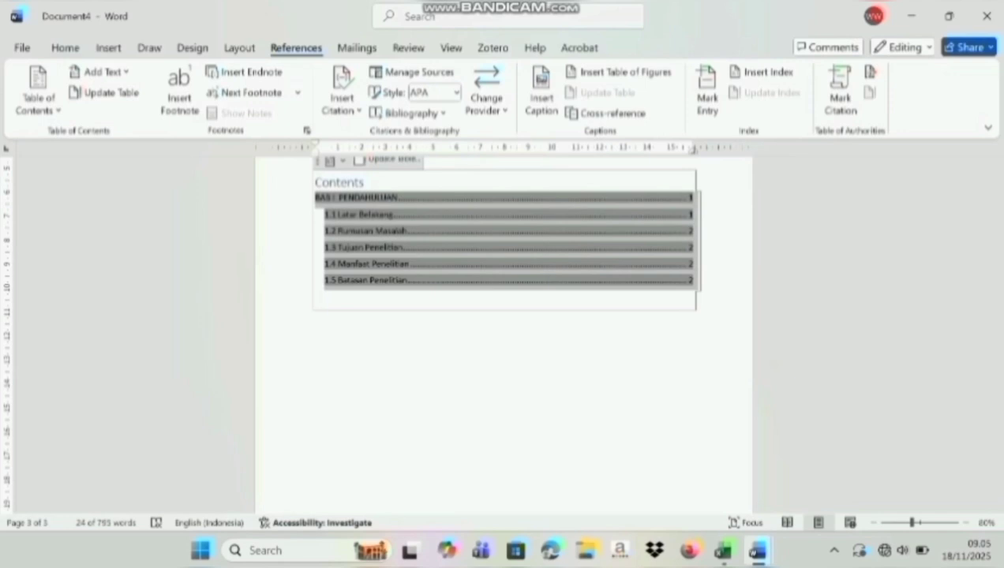
left_click(65, 47)
left_click(171, 77)
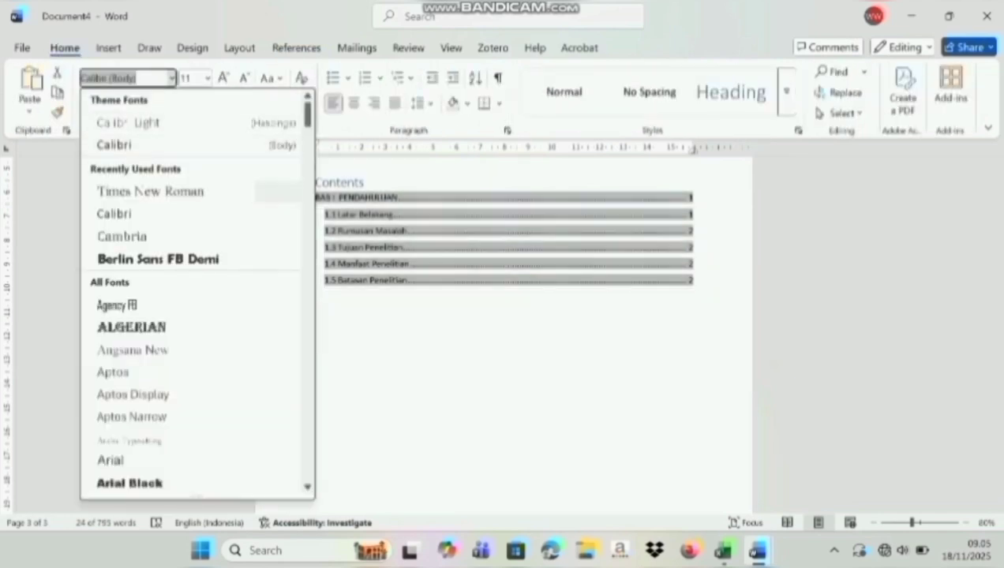
left_click(150, 191)
left_click(314, 309)
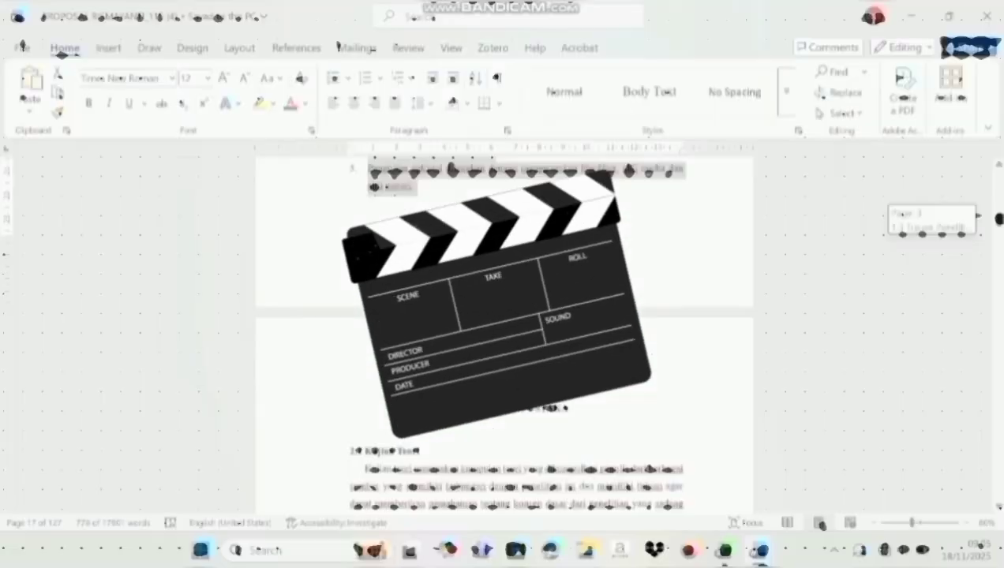
Copy the "Simbol Use Case Diagram" table from the proposal into a new blank document
left_click_drag(999, 224, 998, 252)
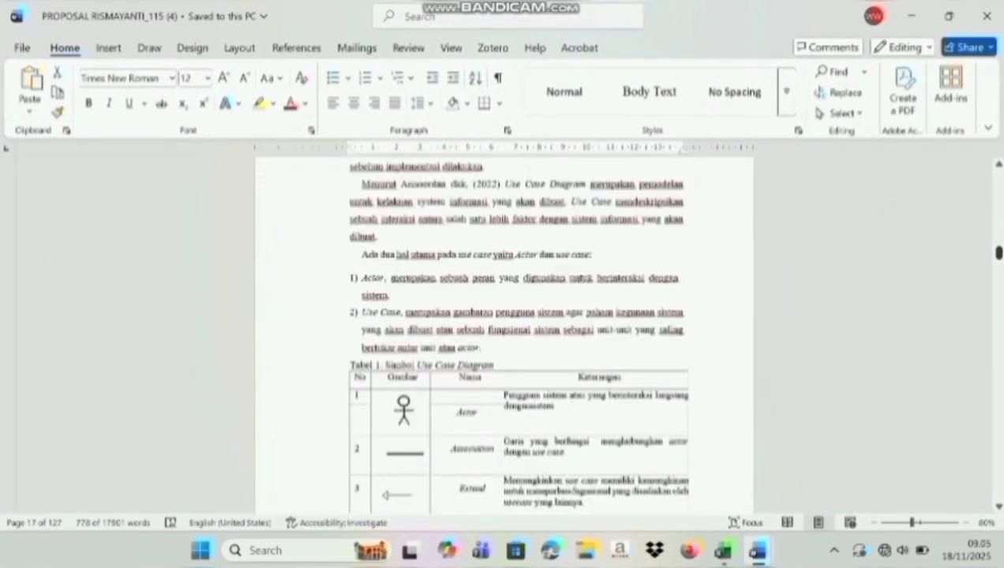
left_click(343, 365)
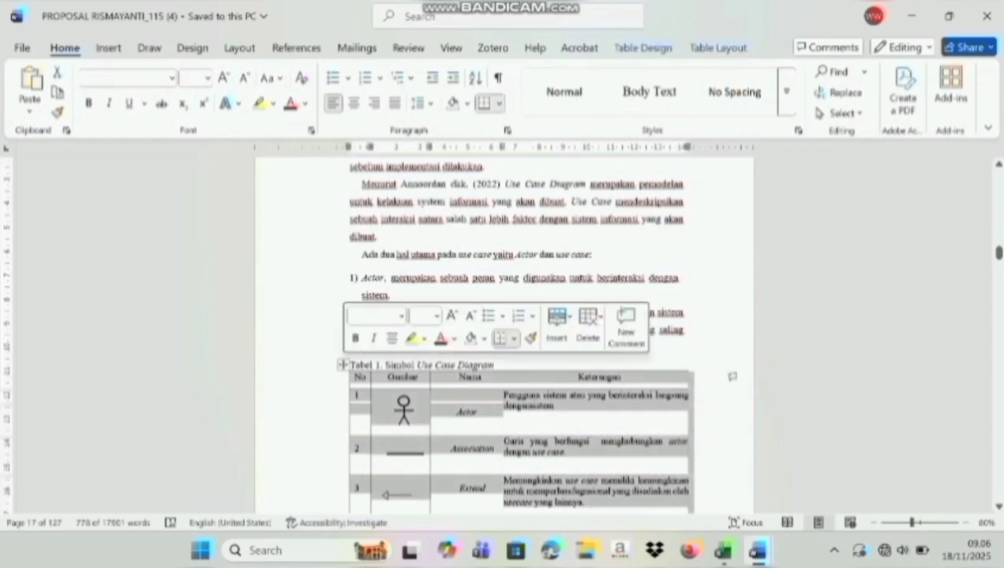
key("ctrl+n")
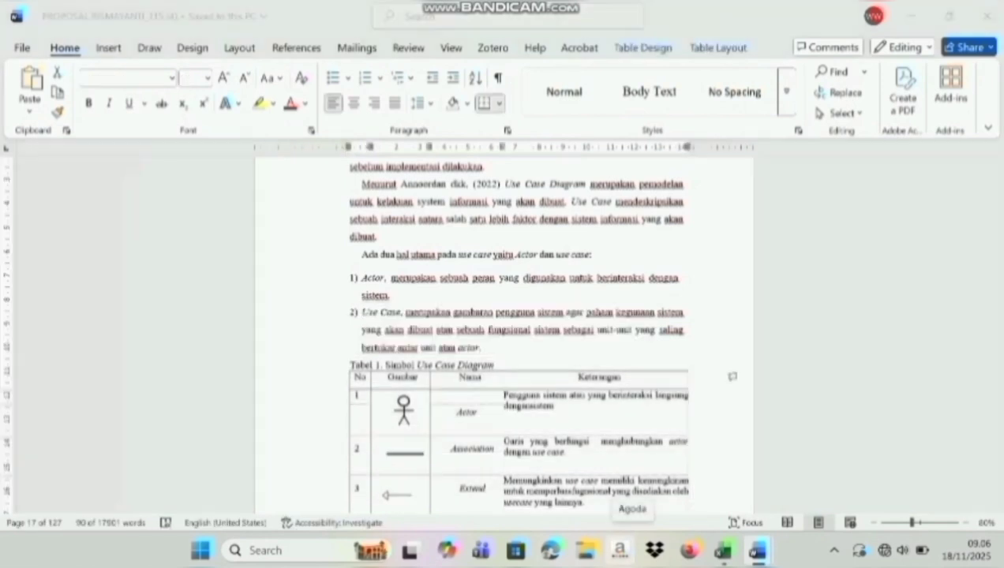
key("ctrl+v")
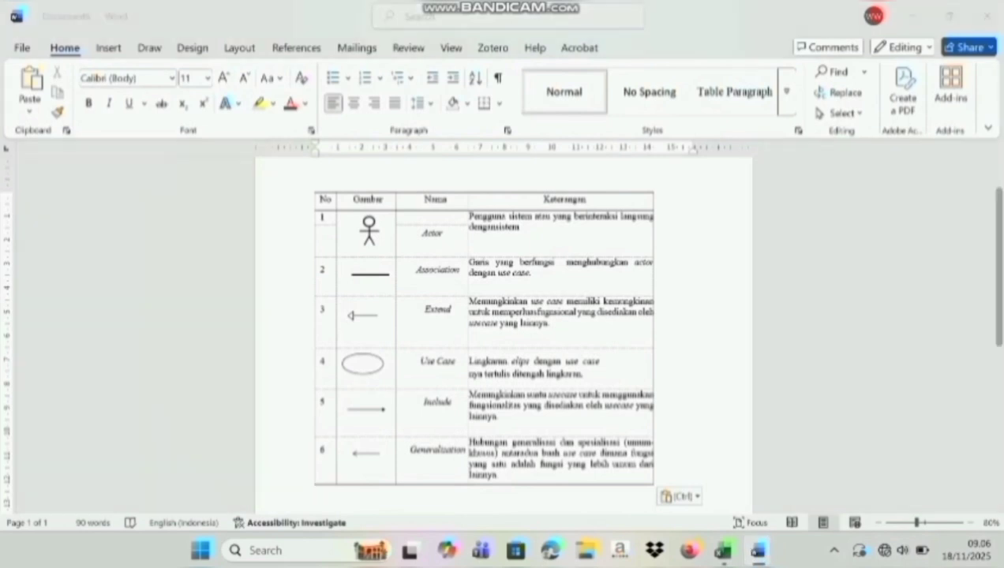
Copy the "Simbol Activity Diagram" table from the proposal and paste it below the use case table in the new document
mouse_move(758, 550)
left_click(403, 472)
left_click(342, 397)
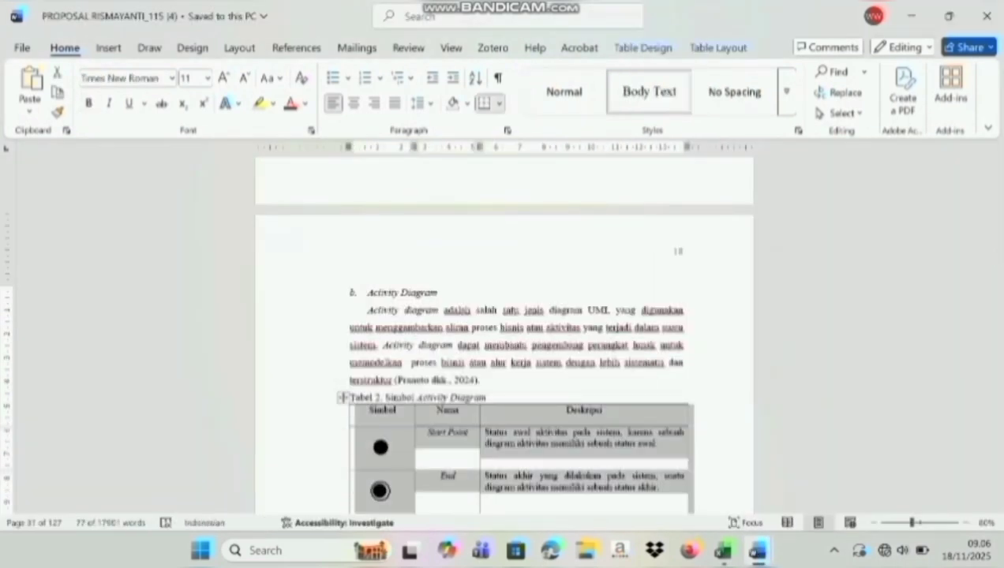
left_click(758, 550)
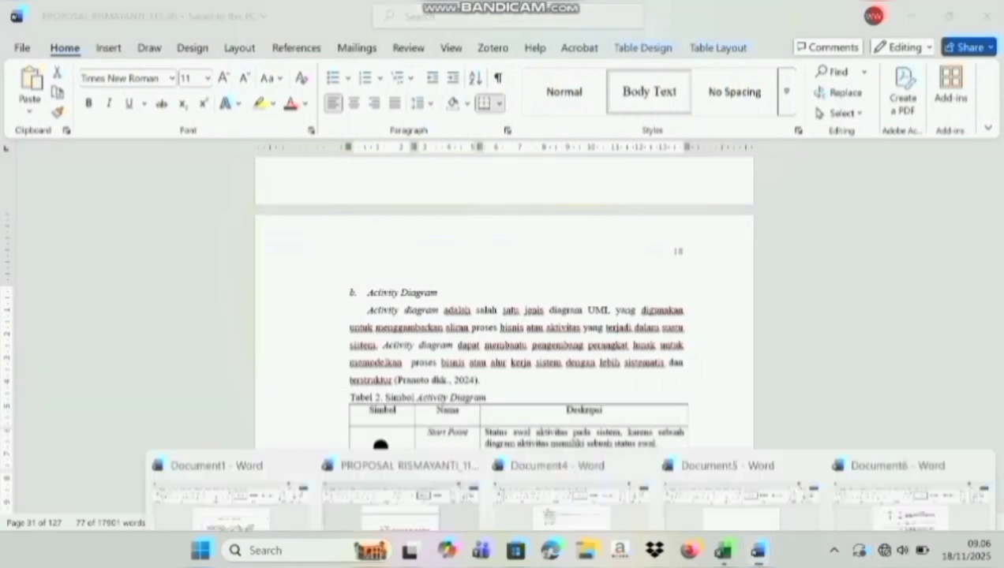
left_click(912, 472)
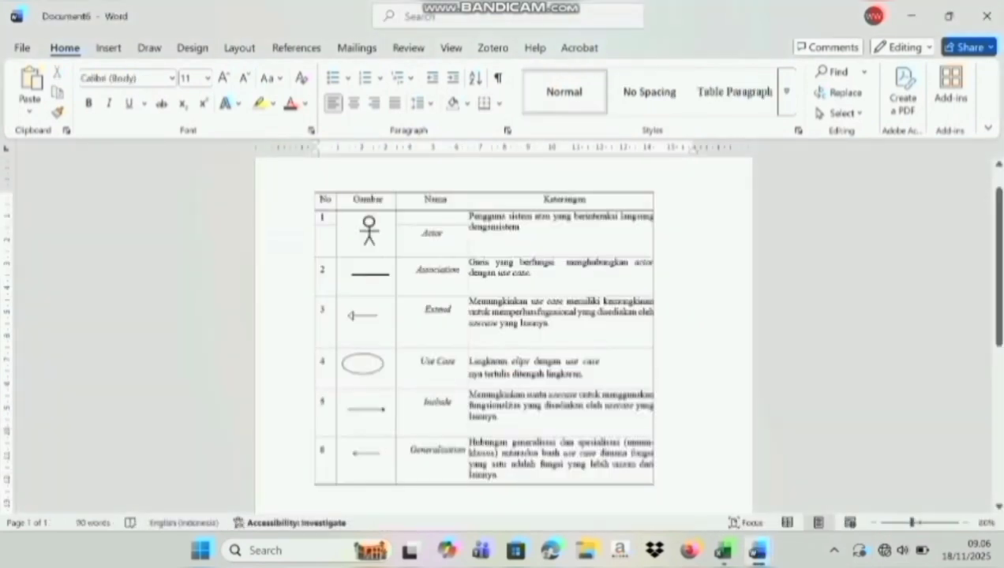
key("ctrl+v")
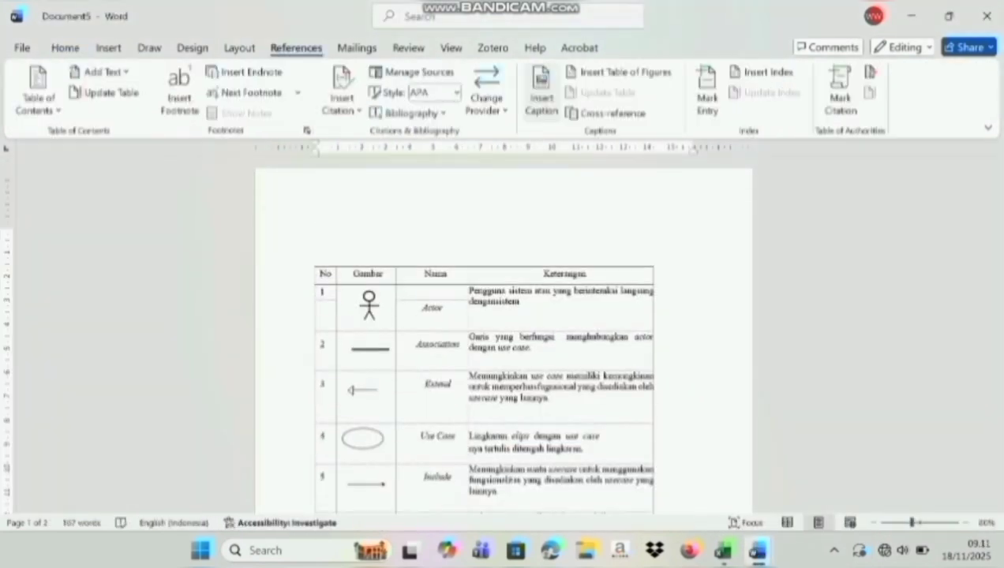
Insert the caption "Tabel 1. 1 simbol Use Case Diagram" above the use case table, using a new label "Tabel 1."
left_click(541, 92)
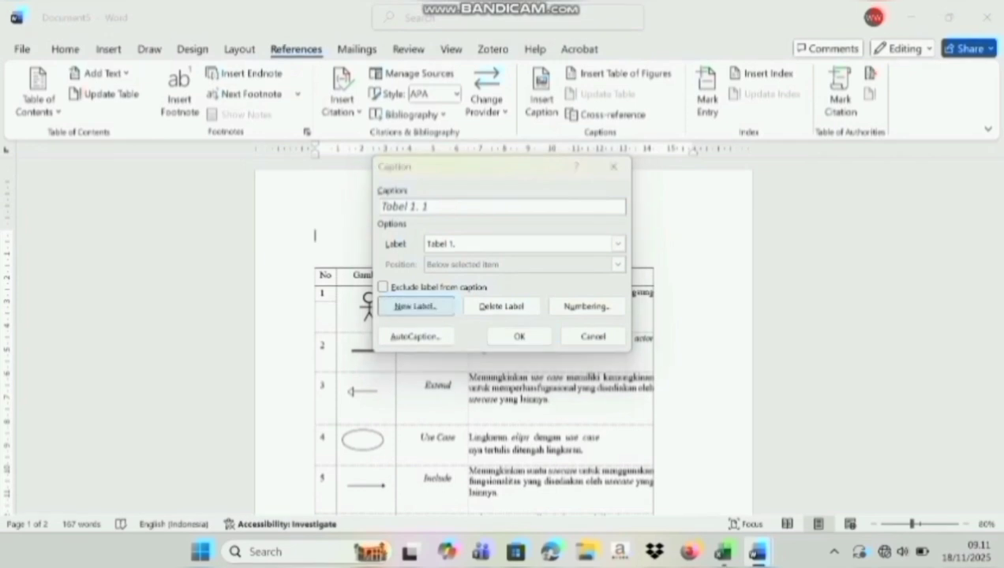
left_click(416, 305)
type("Tabel 1.")
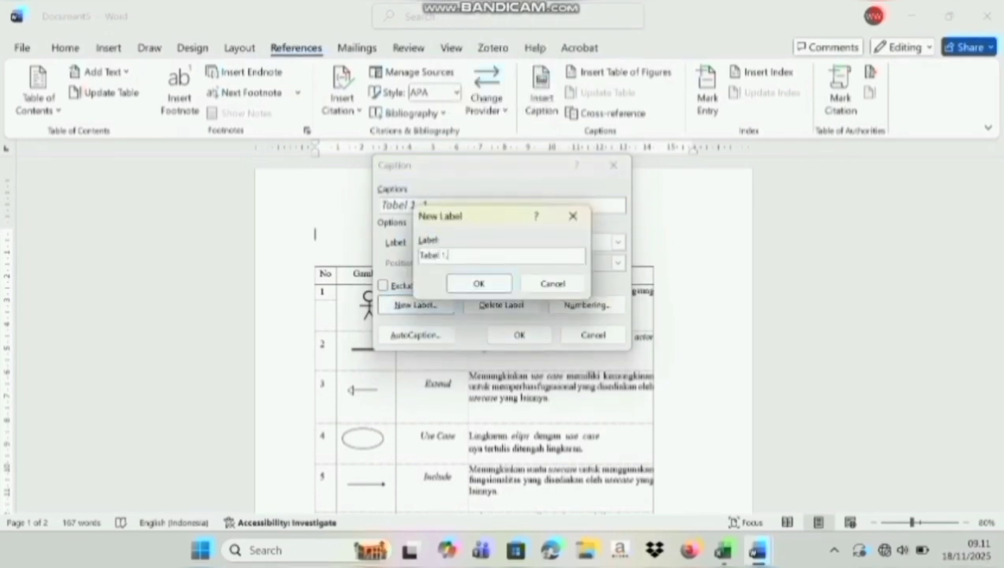
key("Return")
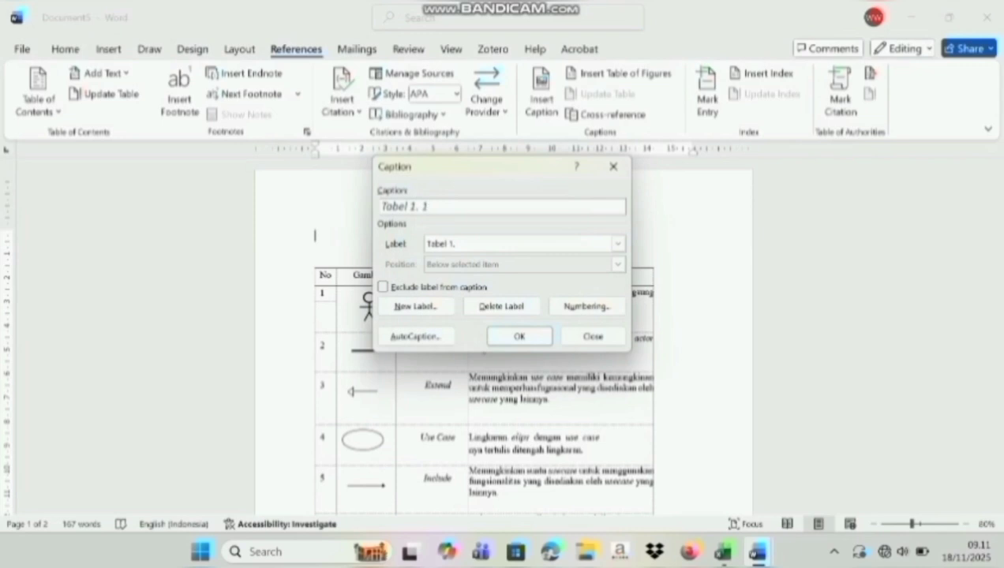
type("simbol U")
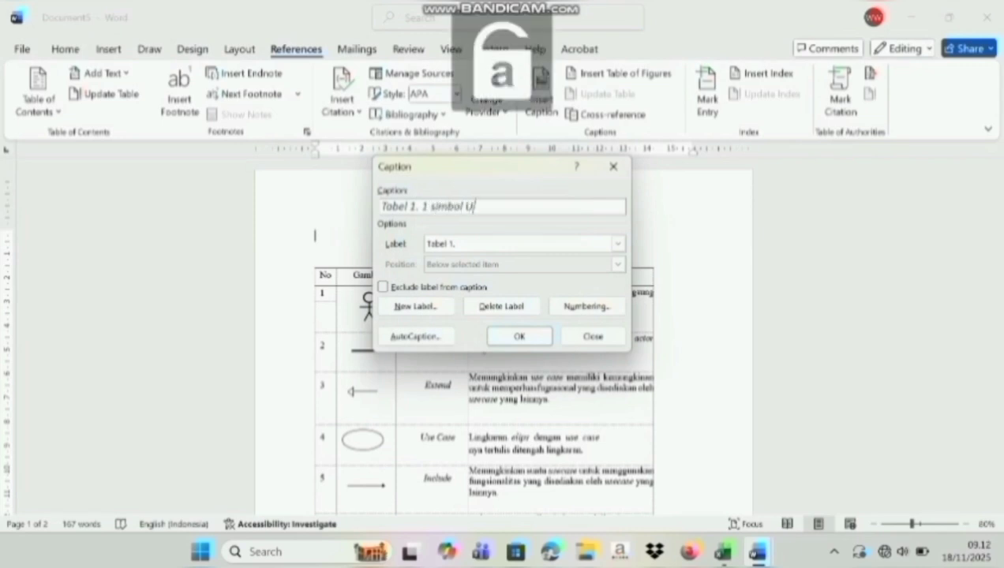
type("se")
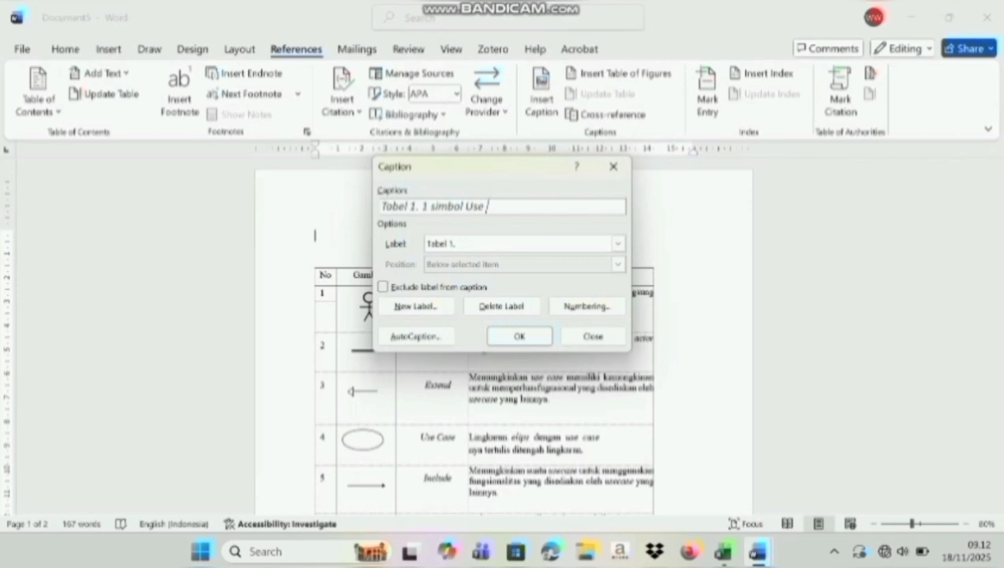
type(" C")
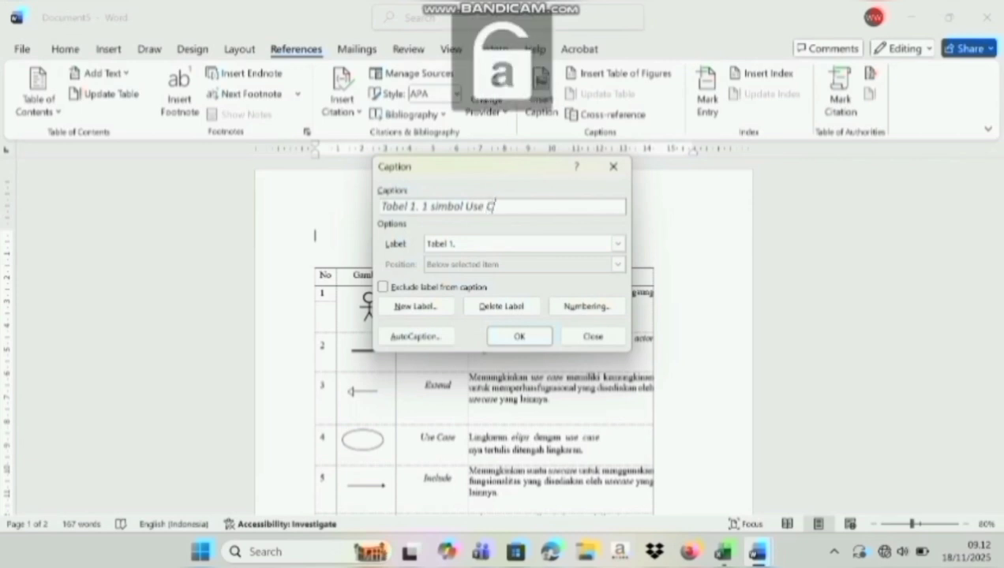
type("ase ")
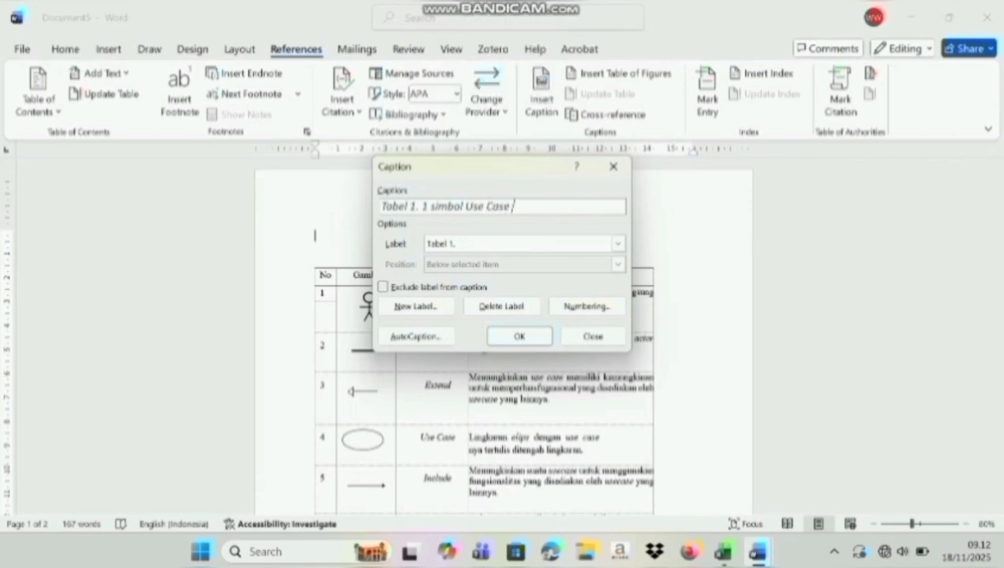
type("Diagram")
key("Return")
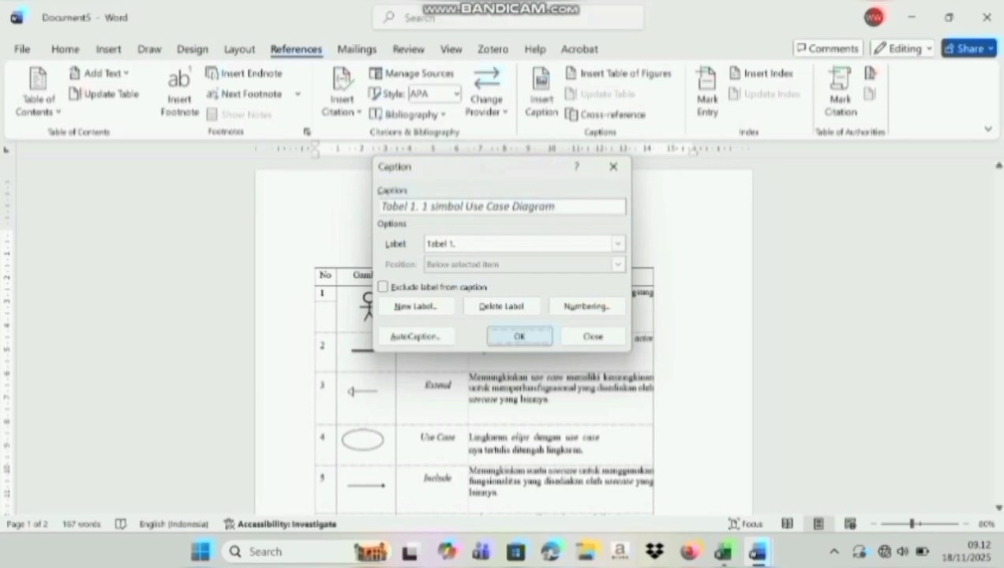
Format the use case table's caption in Times New Roman with a larger font size
left_click_drag(316, 236, 426, 236)
left_click(65, 49)
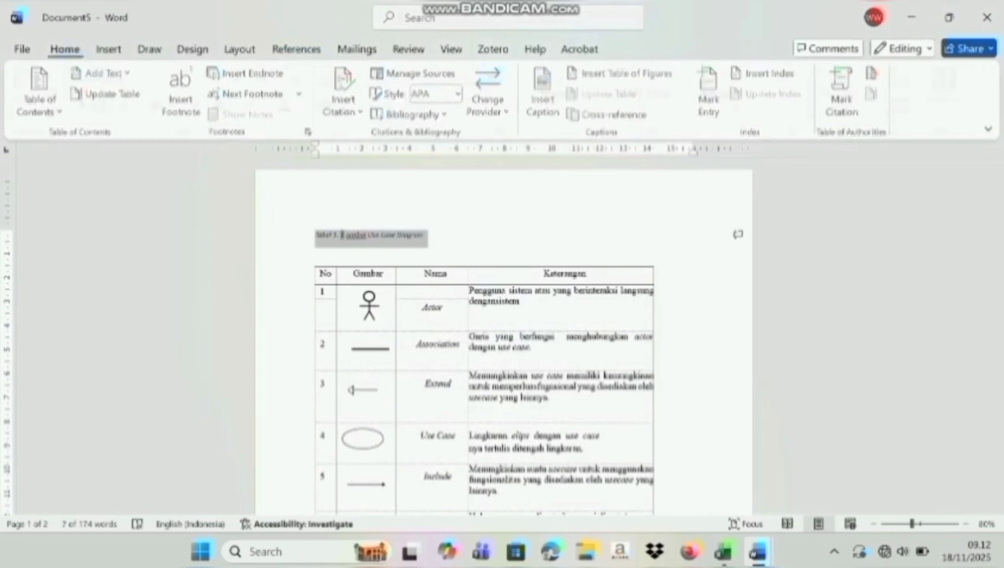
left_click(171, 79)
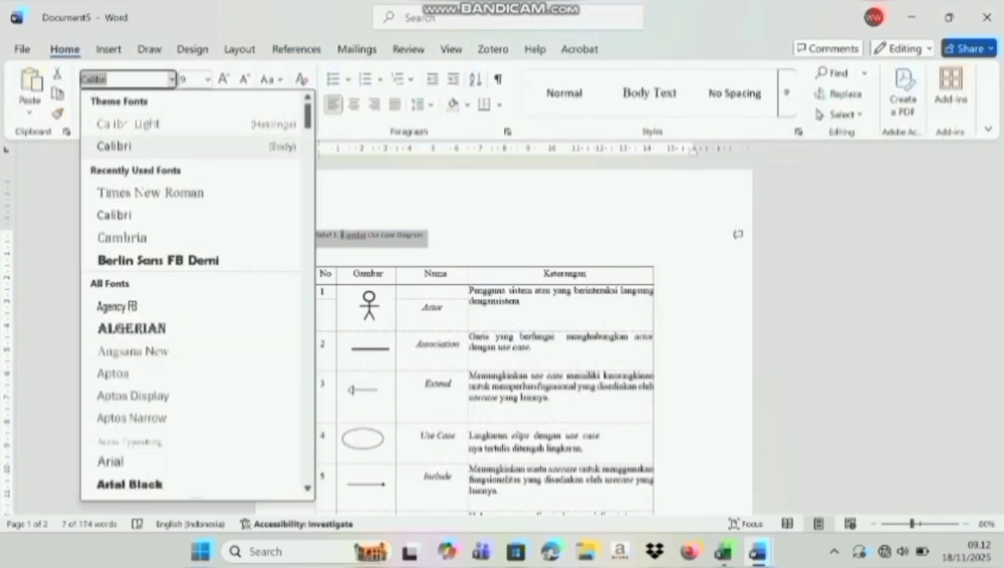
left_click(146, 184)
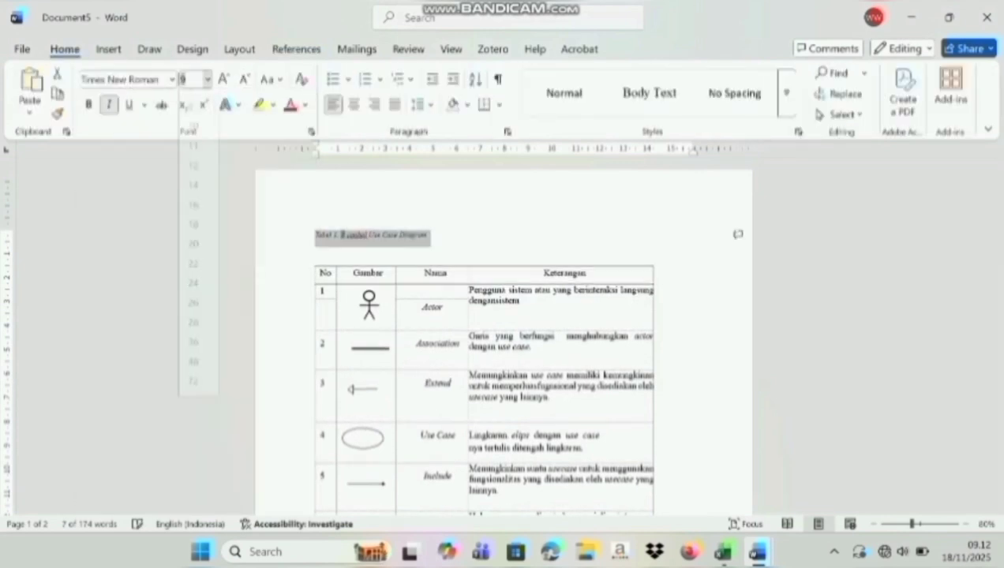
left_click(207, 79)
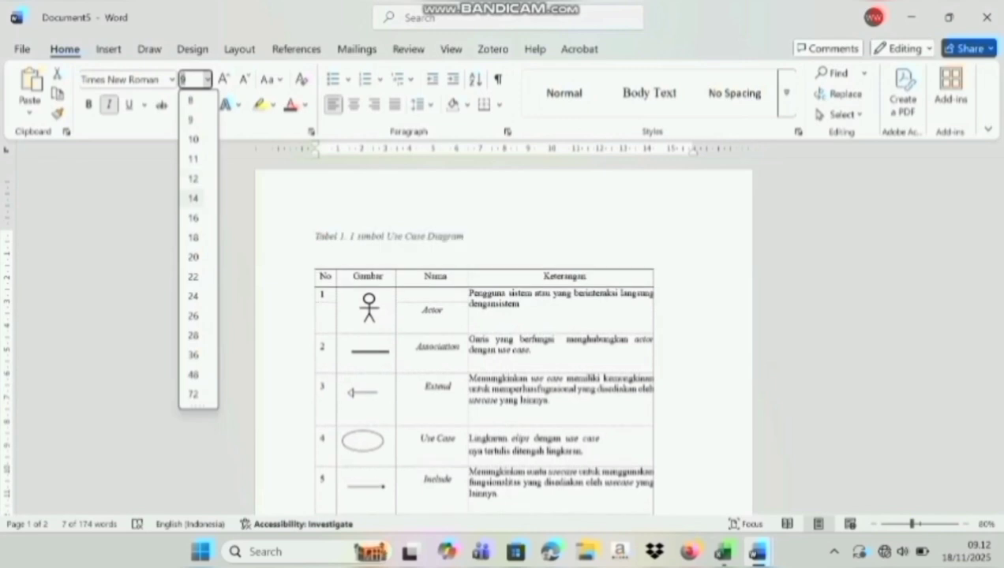
Insert the caption "Tabel 1. 2 simbol Activity Diagram" above the activity diagram table, using the label "Tabel 1."
left_click(296, 49)
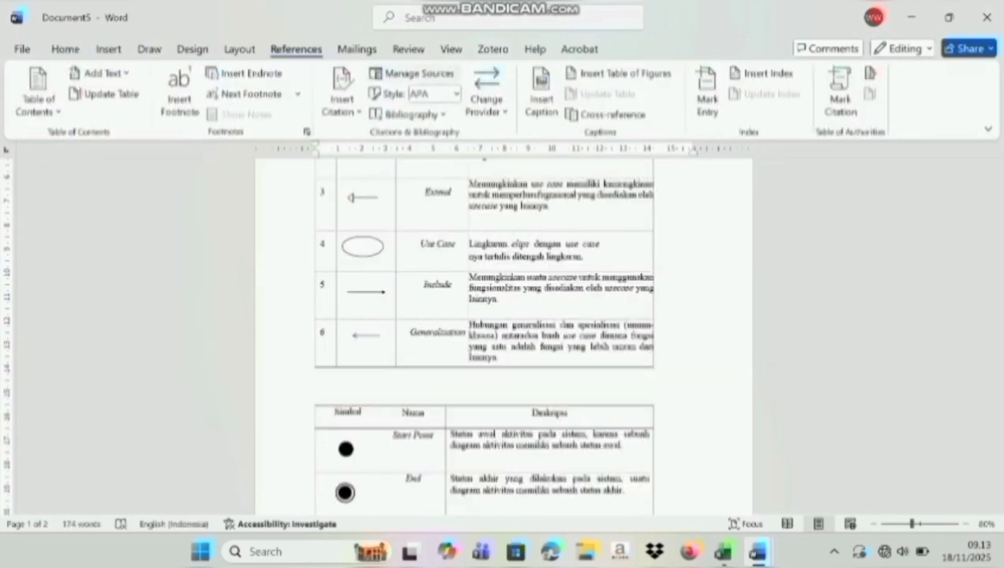
left_click(541, 99)
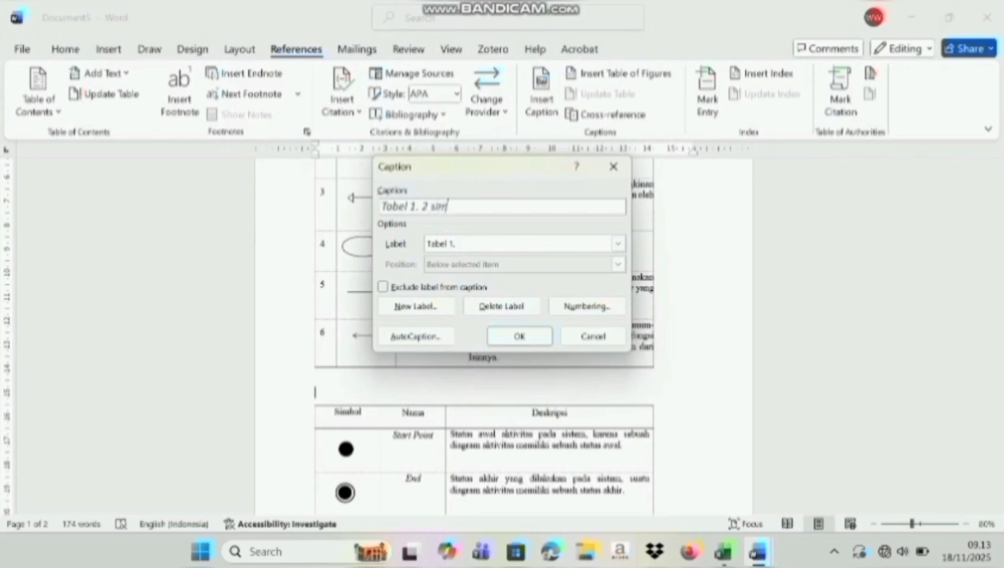
type("simbol A")
key("Caps_Lock")
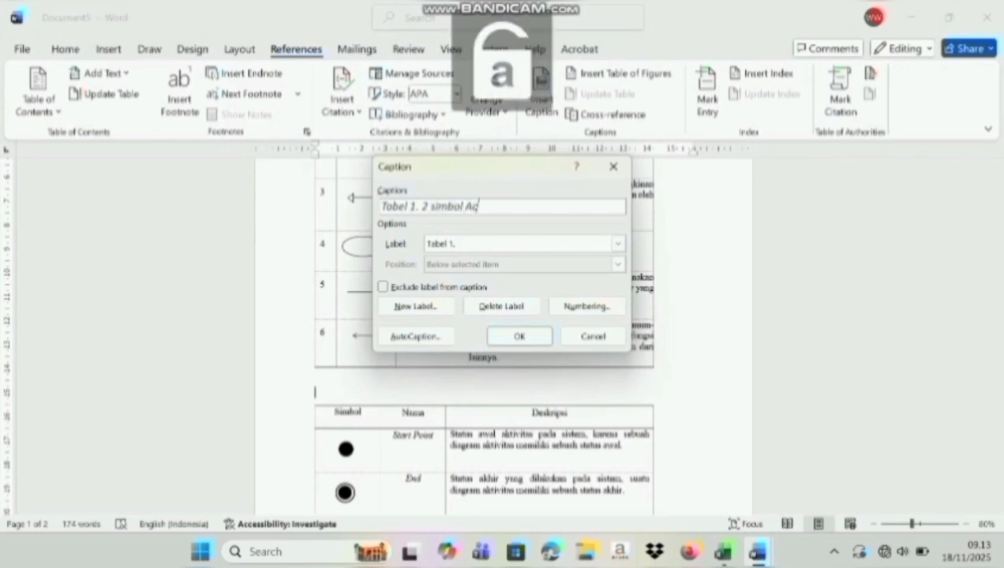
type("ctivity")
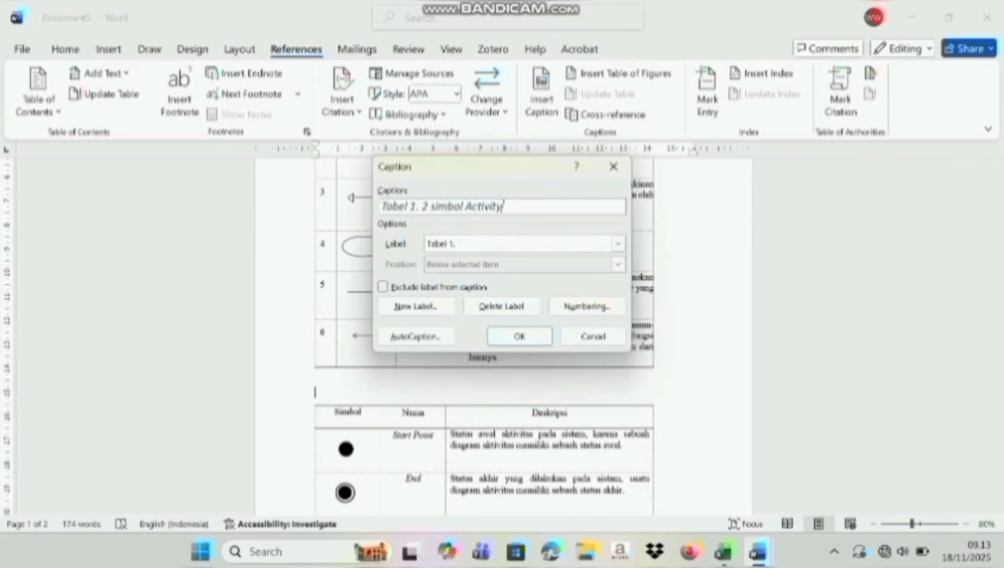
type(" D")
key("Caps_Lock")
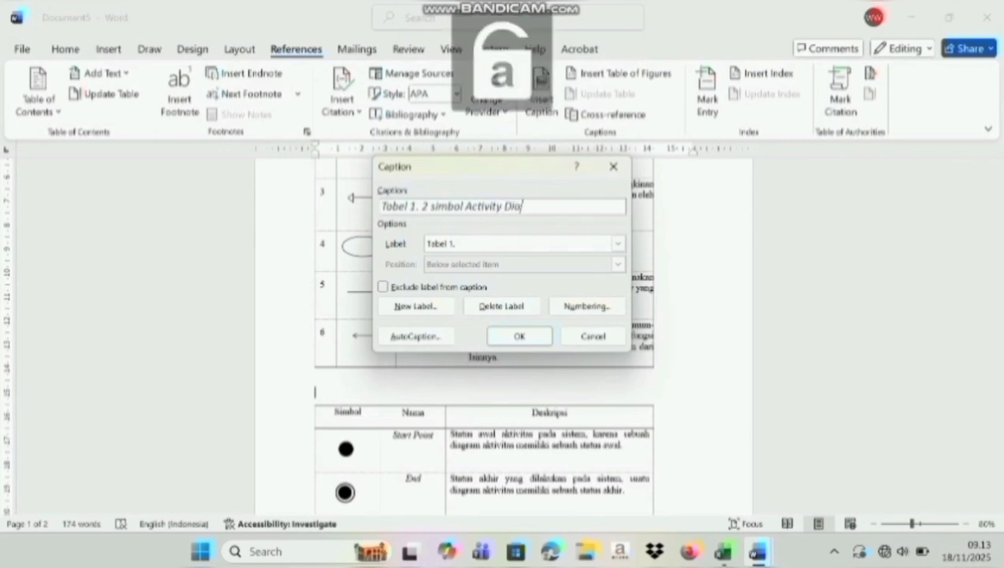
type("iagram")
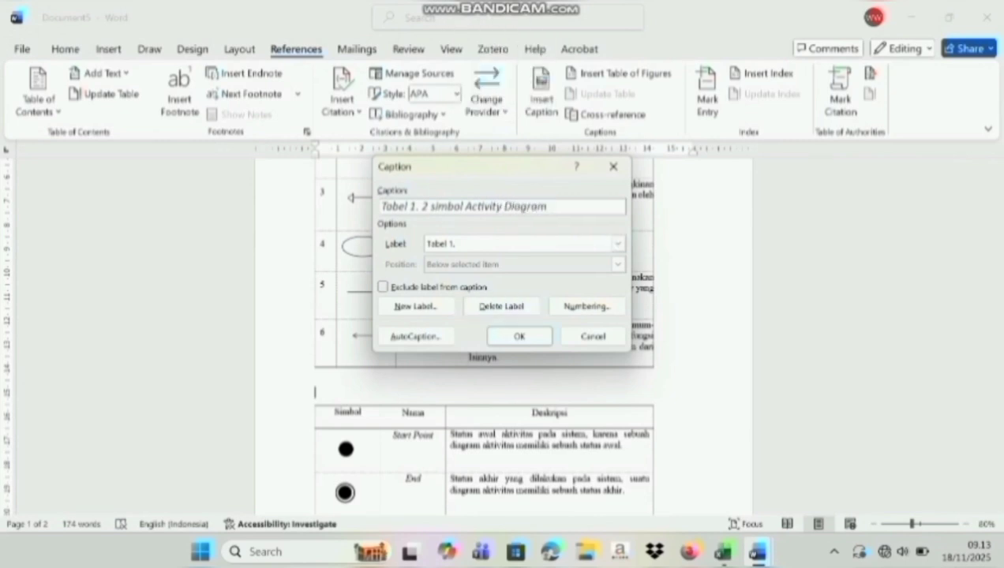
left_click(519, 336)
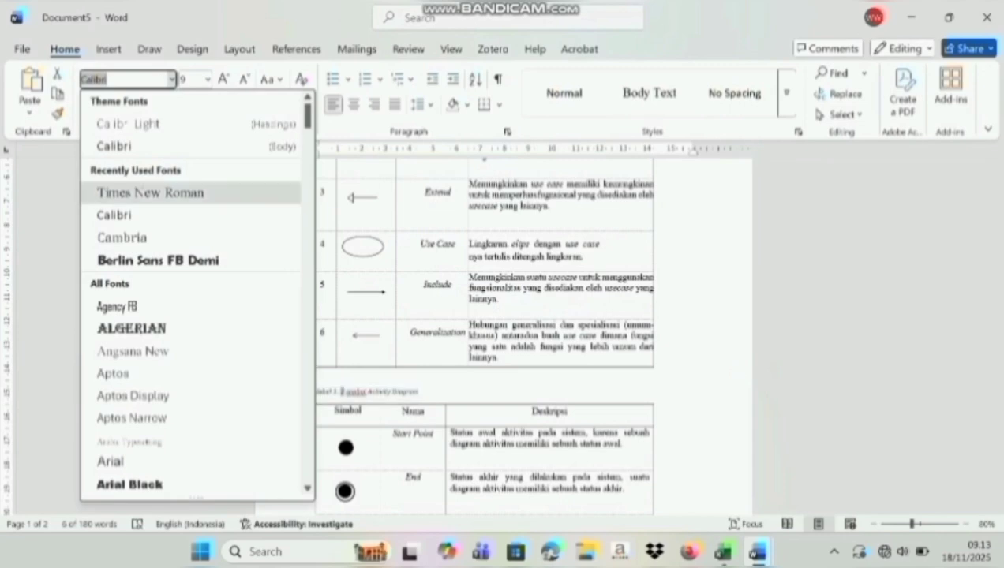
Format the activity diagram table's caption in Times New Roman, size 14
left_click(150, 193)
left_click(207, 79)
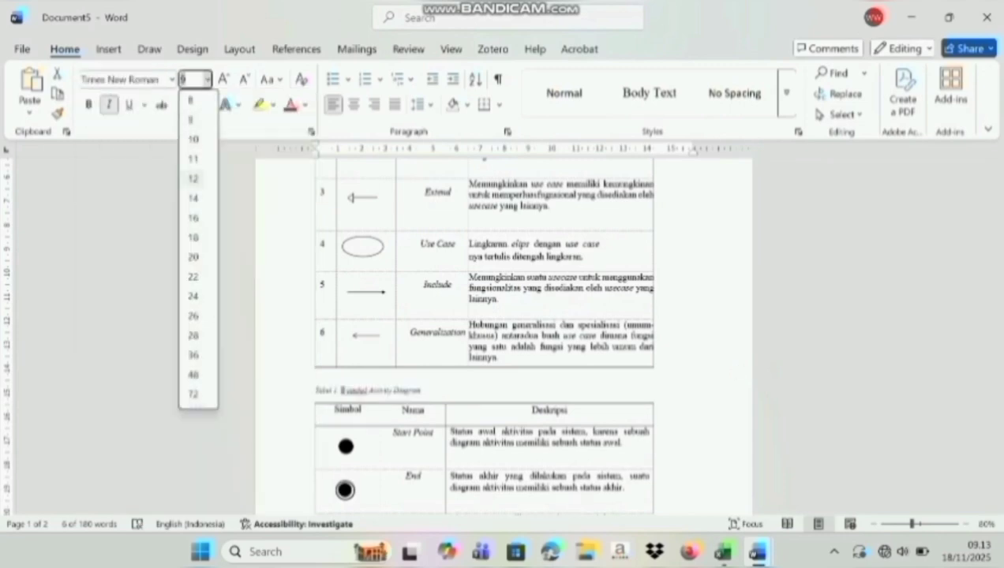
left_click(193, 197)
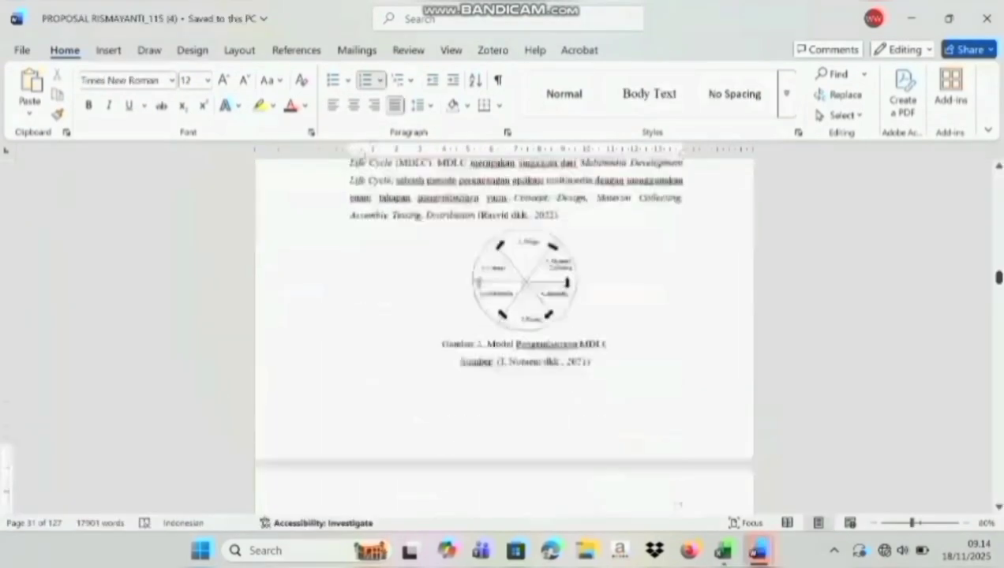
Copy the circular MDLC model picture from the proposal into the blank Document7 and start a new line below it
key("Down")
key("Down")
key("Down")
key("Down")
key("Down")
key("Down")
key("Down")
key("Down")
key("Down")
key("Down")
key("Down")
key("Down")
key("Down")
key("Down")
key("Down")
key("Up")
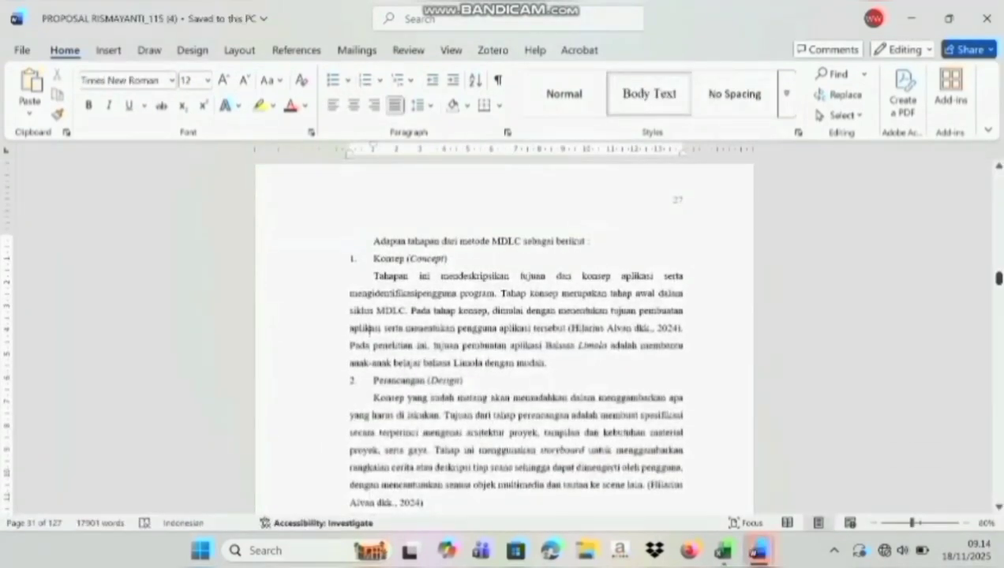
key("Up")
key("Up")
key("Up")
key("Up")
key("Up")
key("Up")
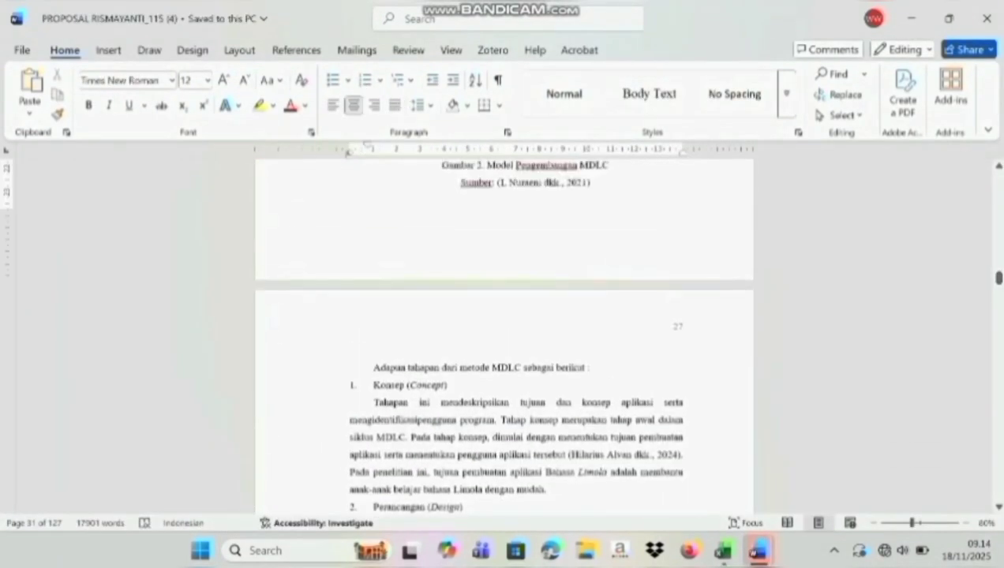
key("Up")
key("Up")
key("Up")
key("Up")
key("Up")
key("Up")
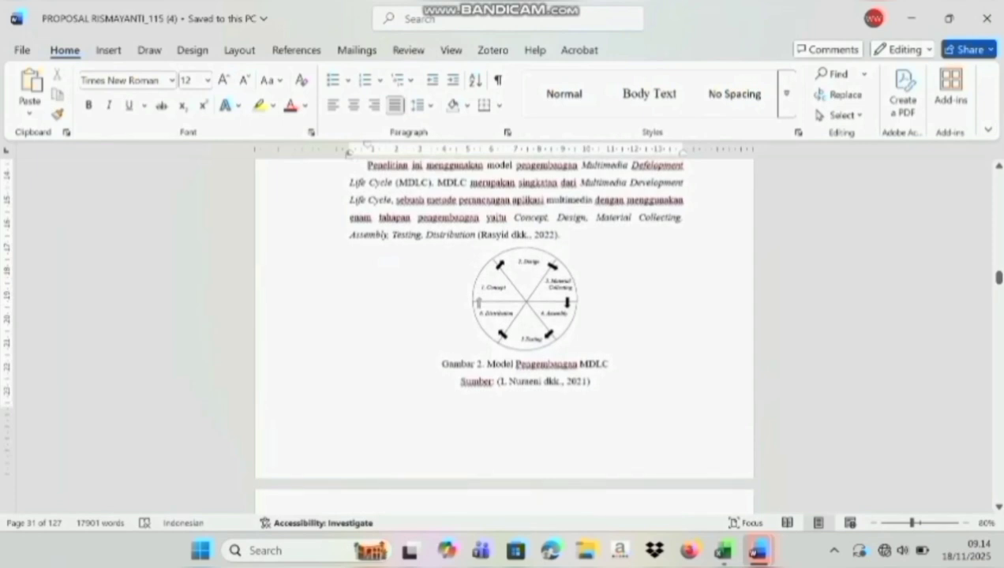
left_click_drag(474, 235, 562, 236)
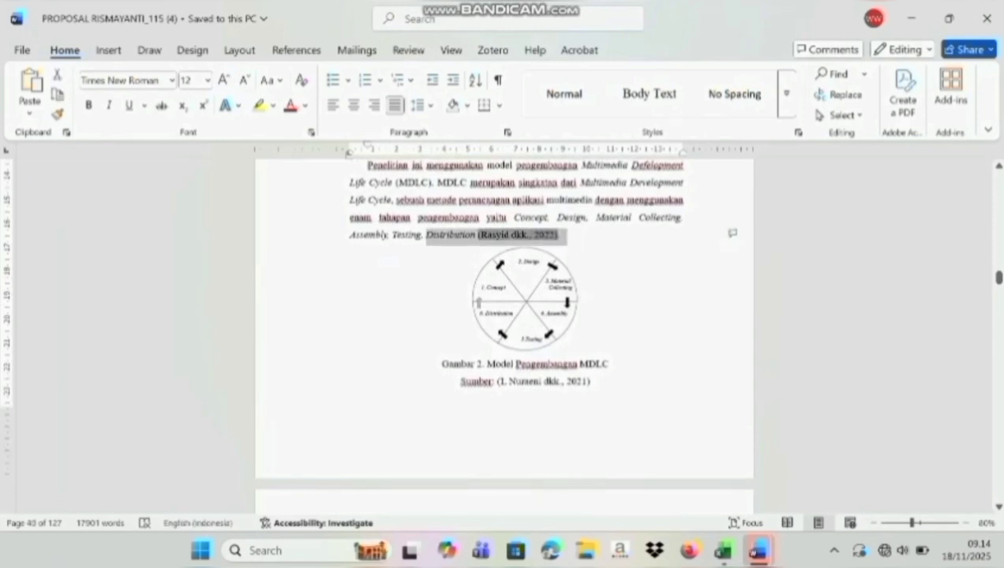
left_click(526, 299)
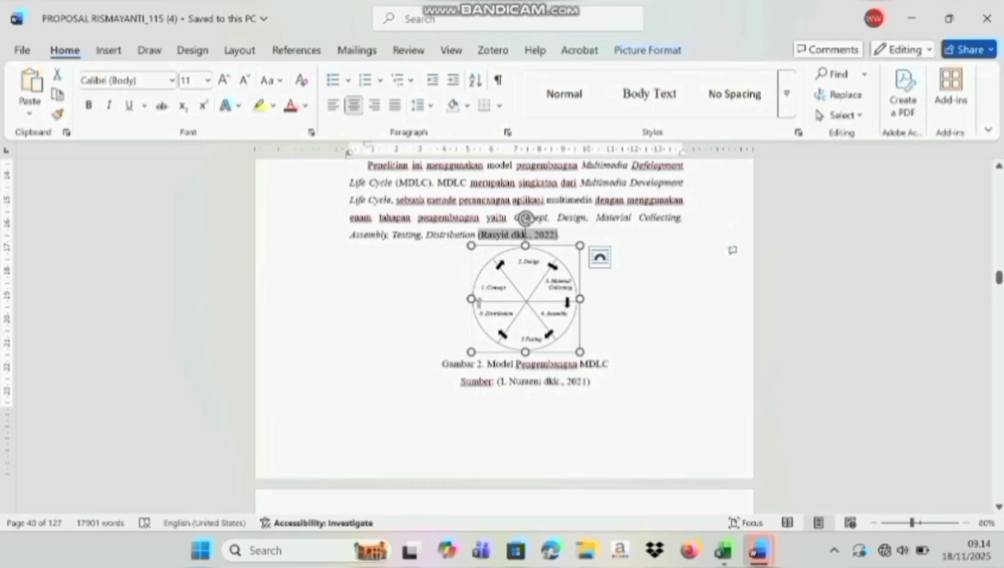
mouse_move(757, 551)
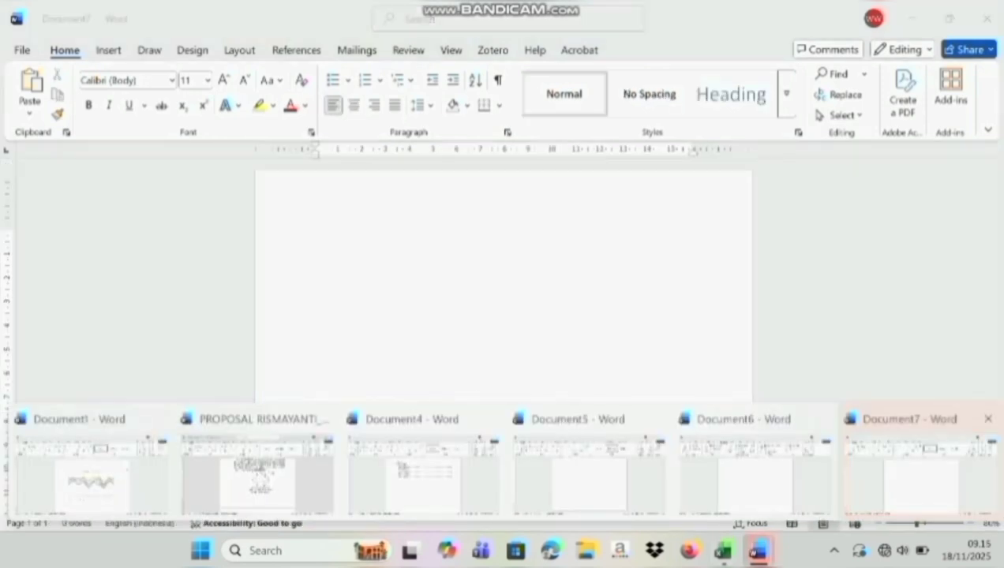
left_click(920, 474)
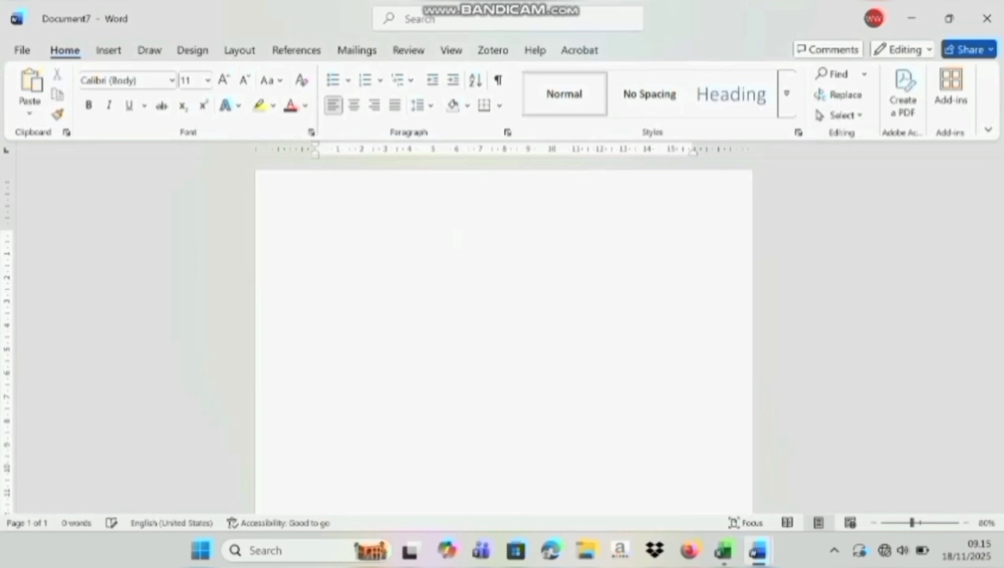
key("ctrl+v")
key("Return")
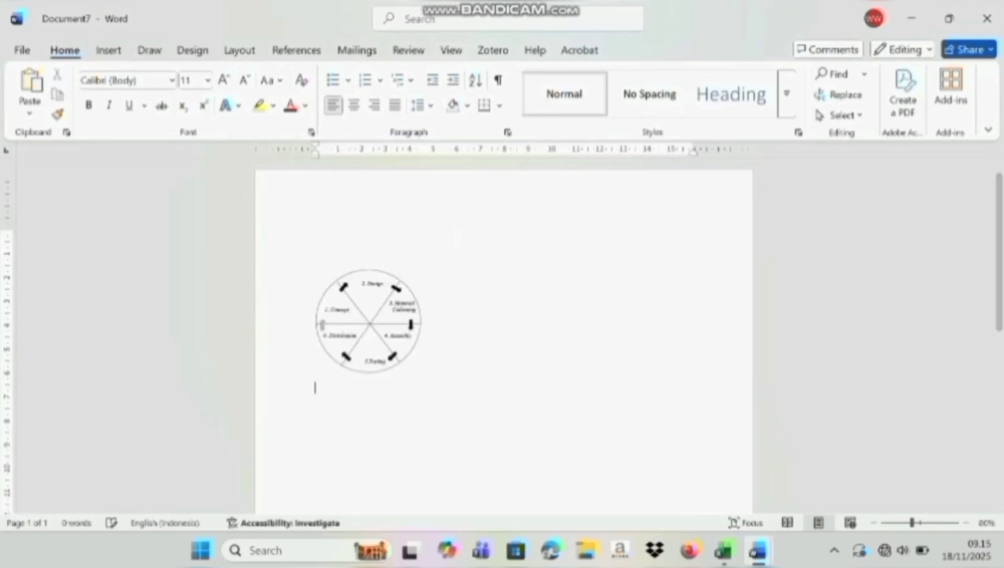
Copy the "Sistem yang Berjalan" picture from the proposal and paste it below the MDLC picture in Document7
key("alt+Tab")
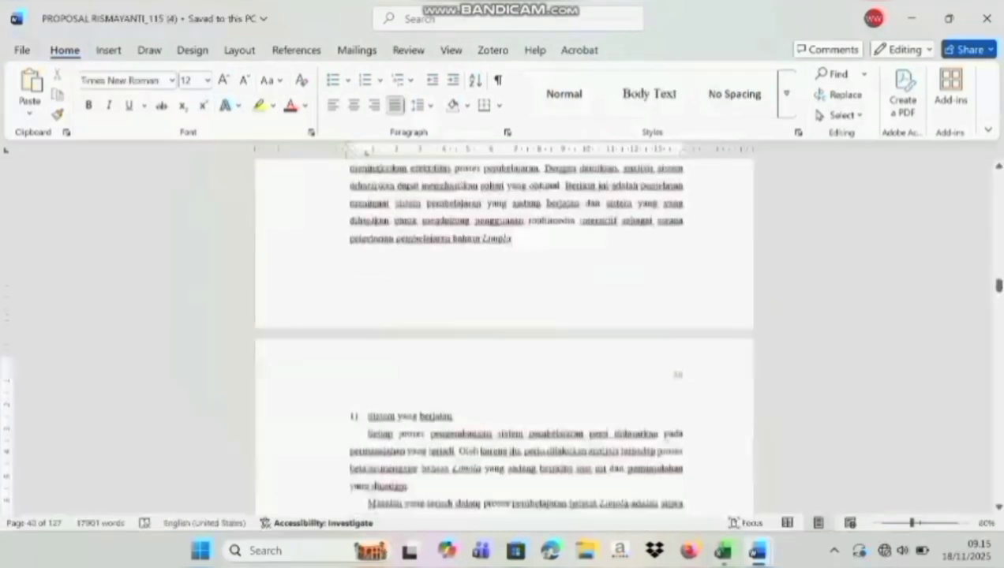
scroll(503, 340, "down", 12)
scroll(502, 340, "up", 7)
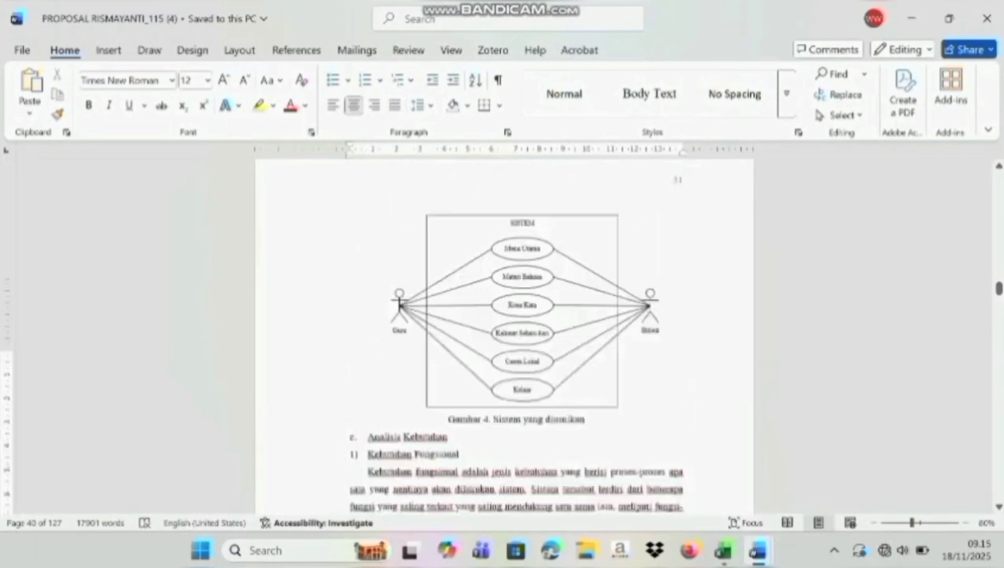
scroll(582, 166, "up", 5)
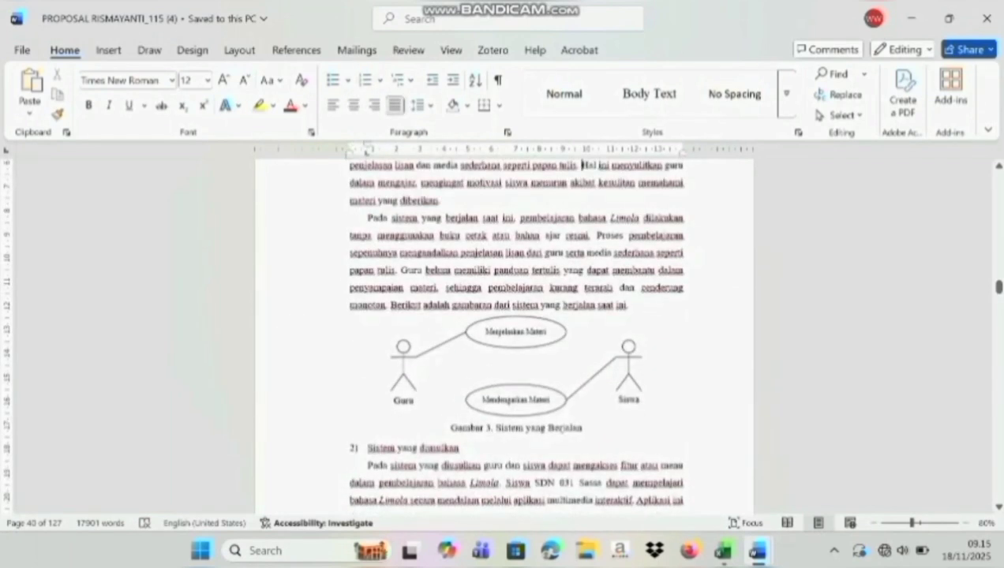
left_click(389, 410)
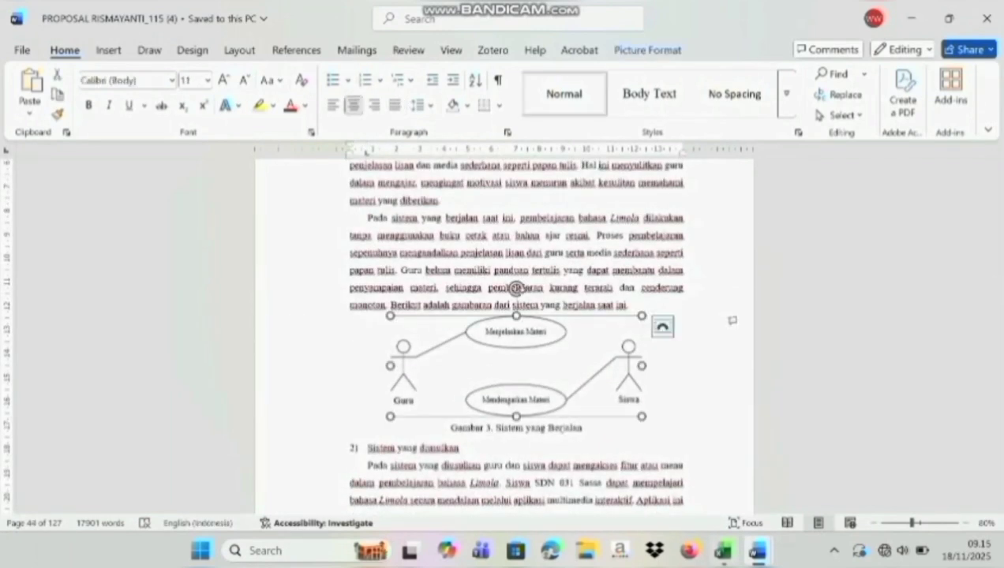
left_click(757, 550)
left_click(908, 458)
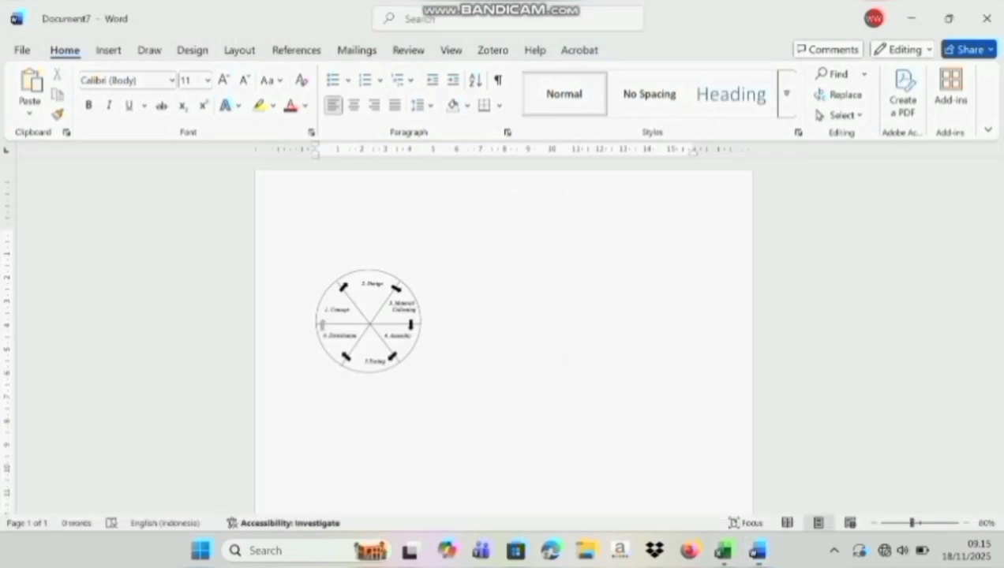
key("ctrl+v")
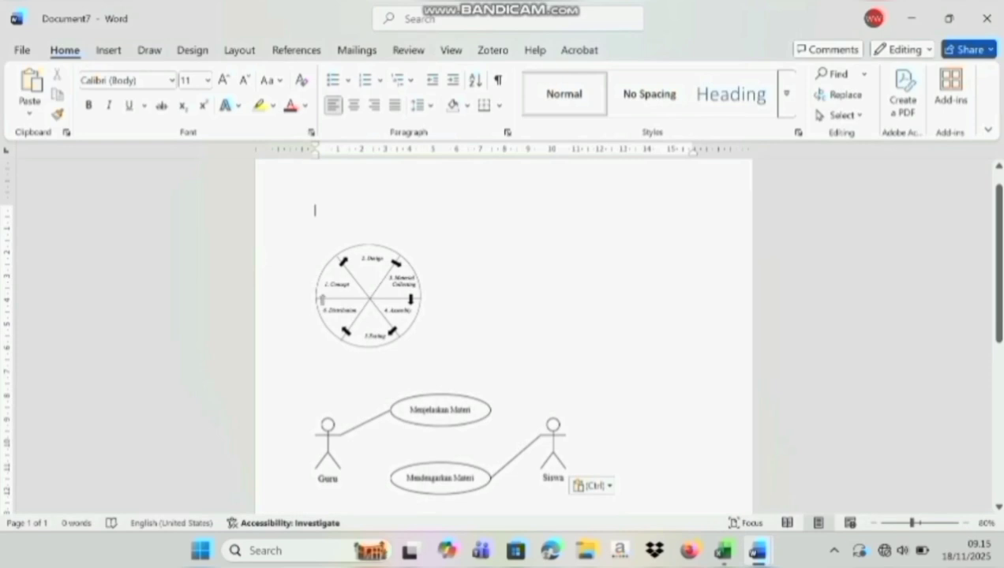
Add a blank line above the MDLC picture and create a new caption label "Gambar 1." for it
key("Return")
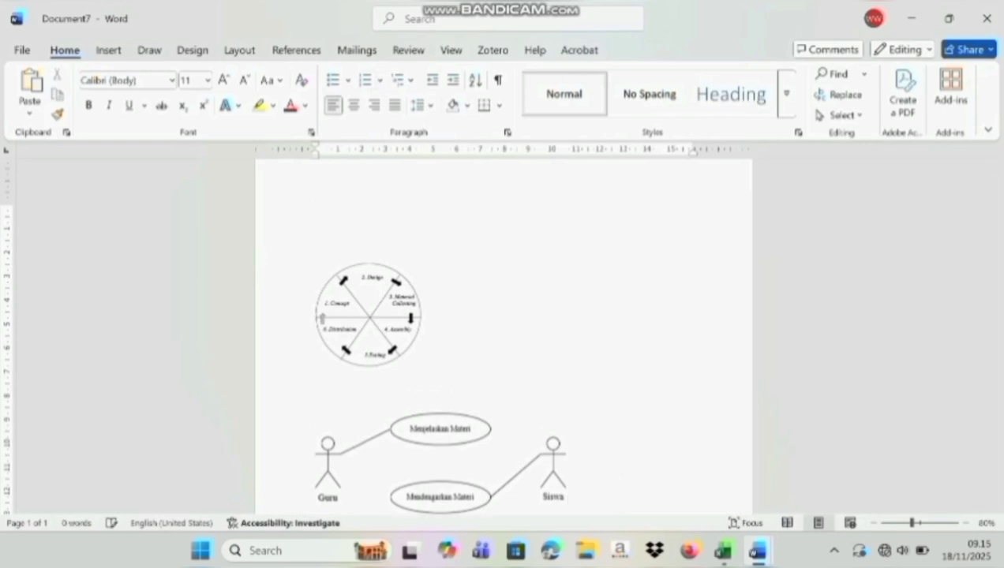
left_click(297, 50)
left_click(542, 94)
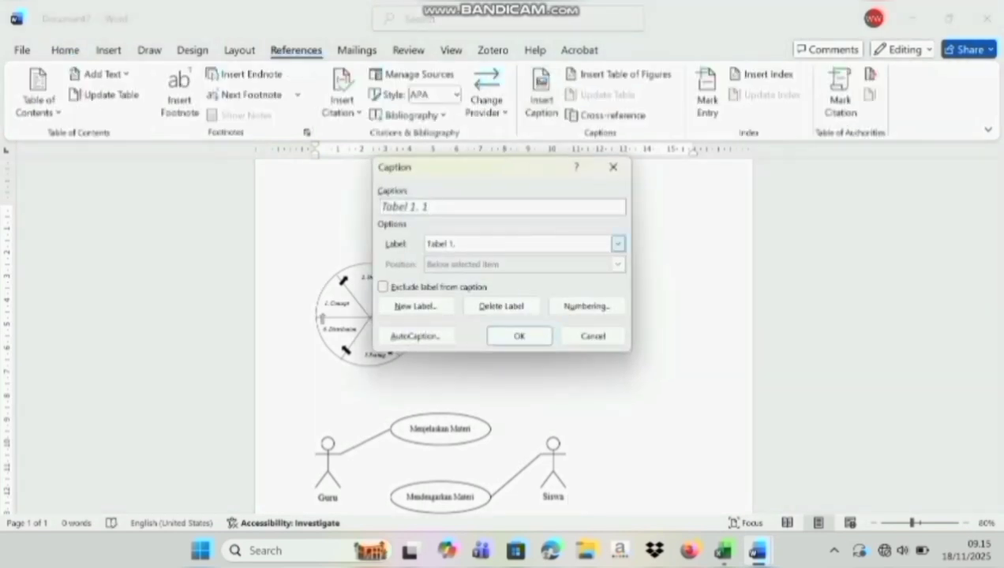
left_click(415, 306)
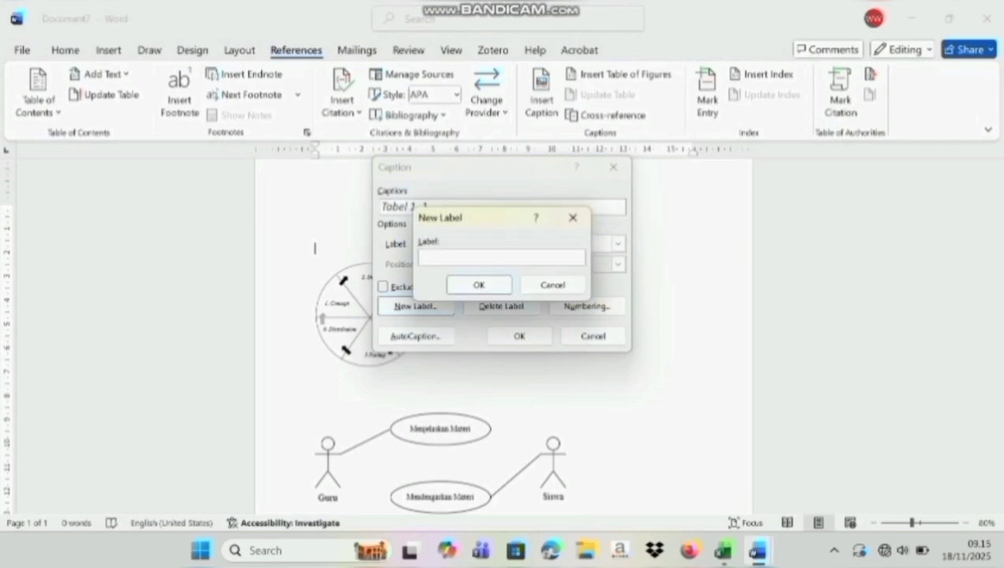
key("Caps_Lock")
type("G")
key("Caps_Lock")
type("am")
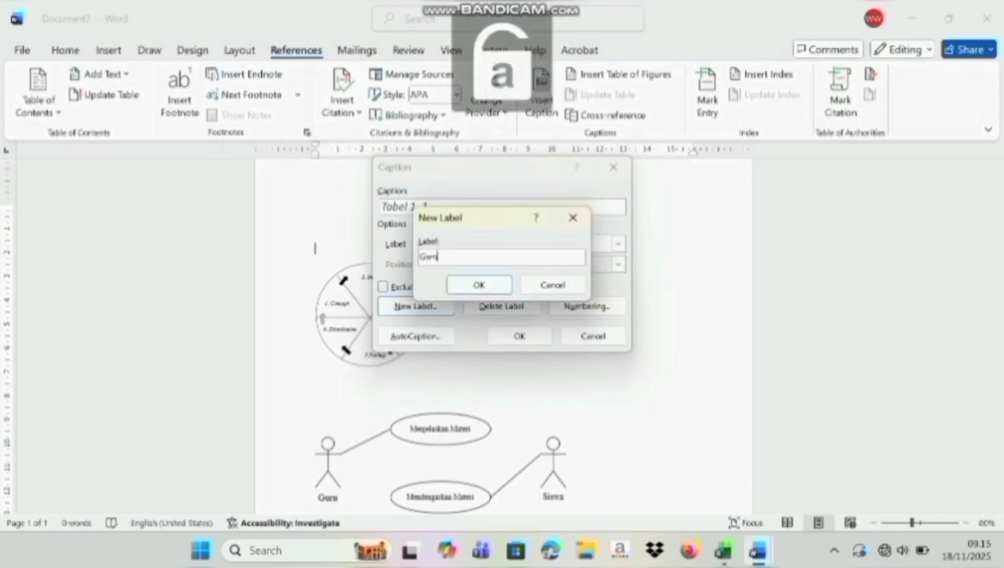
type("bar")
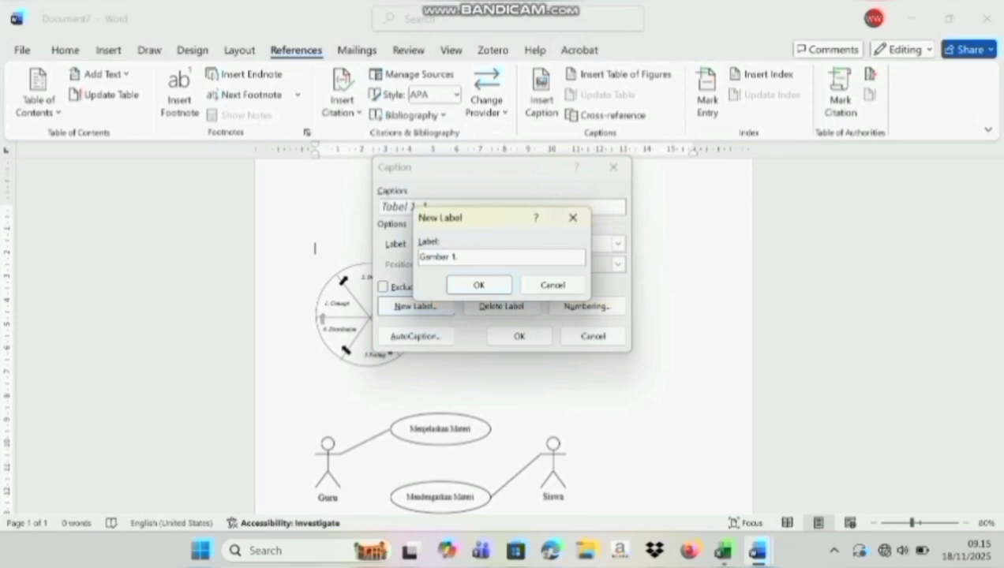
left_click(479, 285)
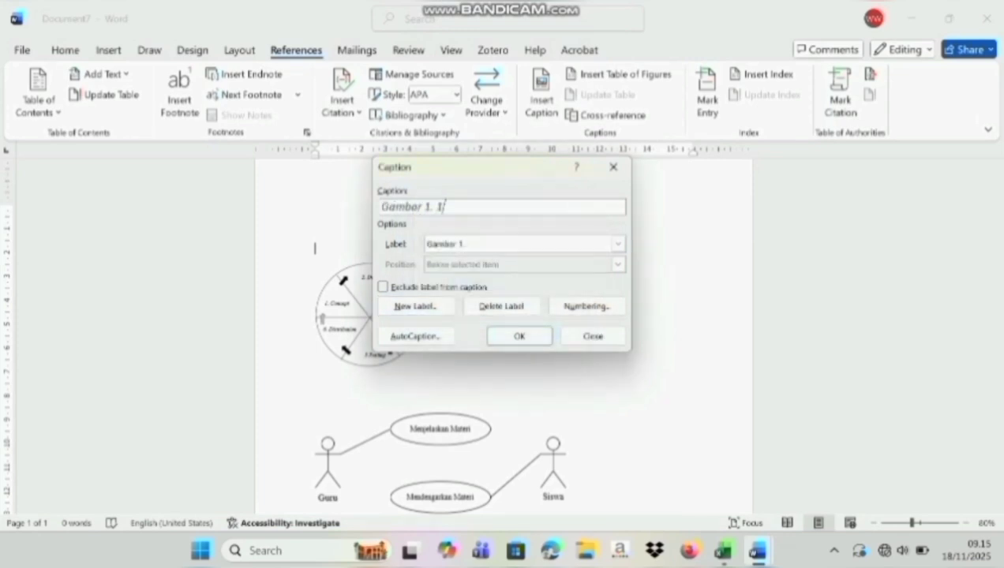
Insert the caption "Gambar 1. 1 model pengembangan MDLC" above the circular MDLC picture
key("Caps_Lock")
type("F")
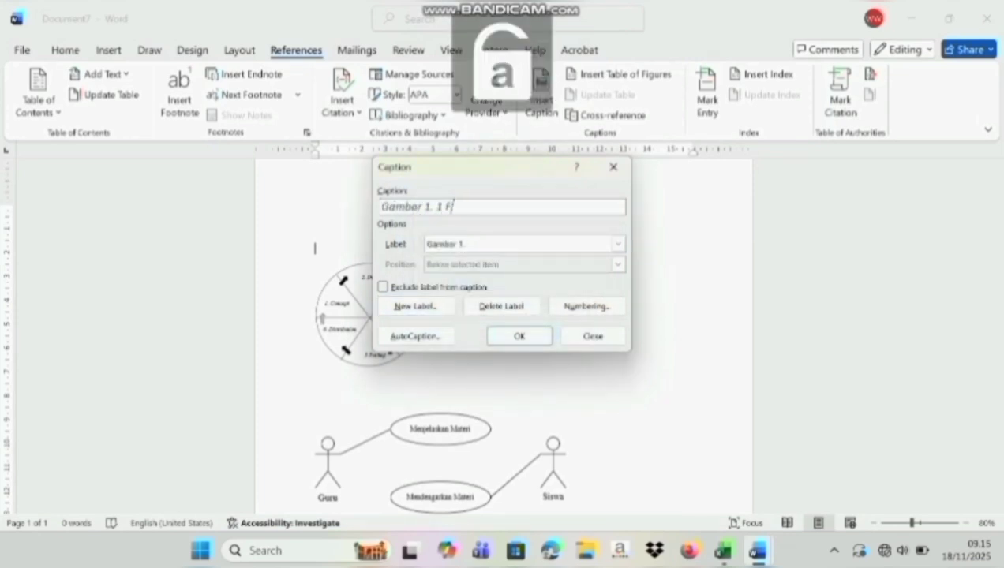
key("BackSpace")
type("g")
key("Caps_Lock")
key("BackSpace")
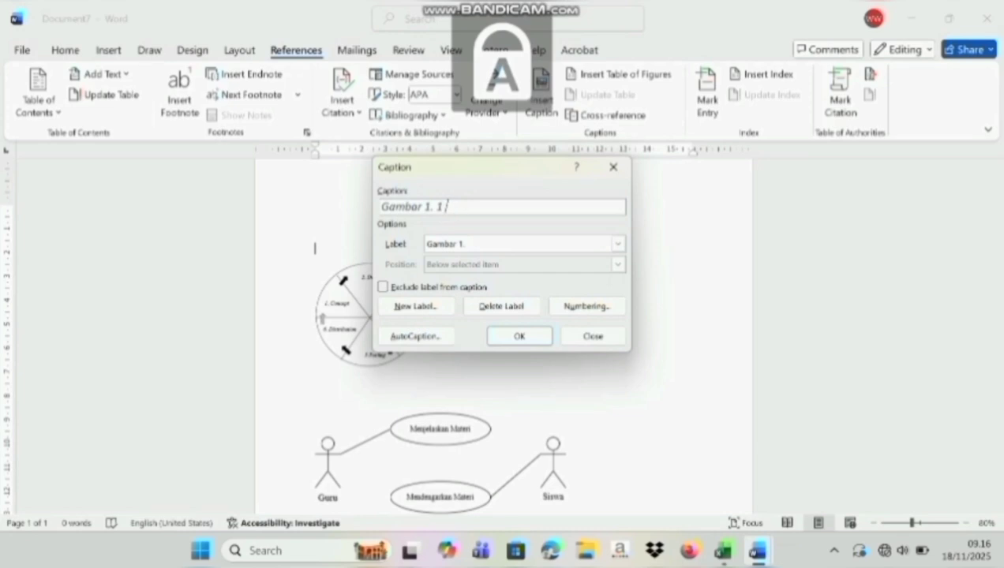
type("model")
key("Caps_Lock")
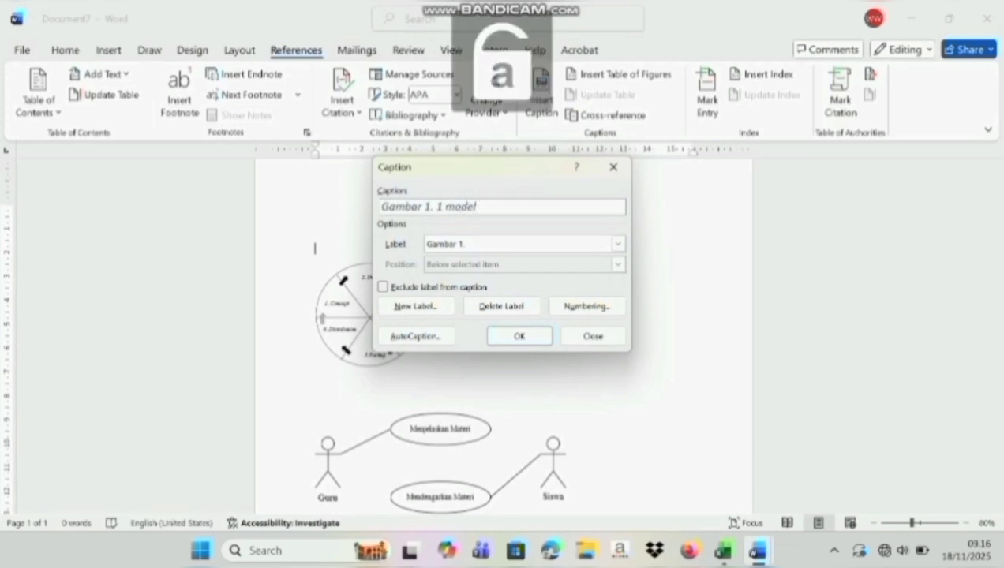
type("pengembangan")
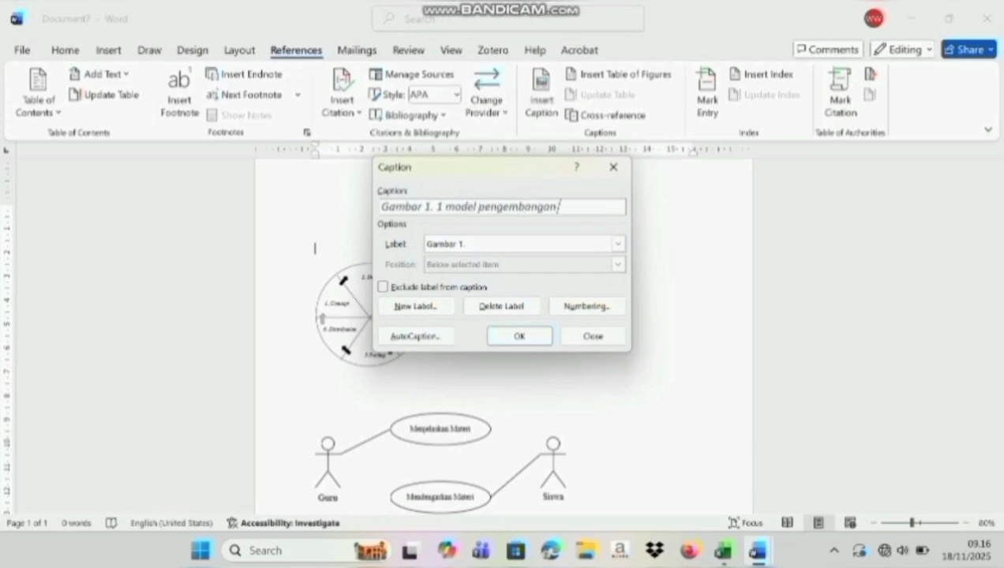
key("Caps_Lock")
type("MDLC")
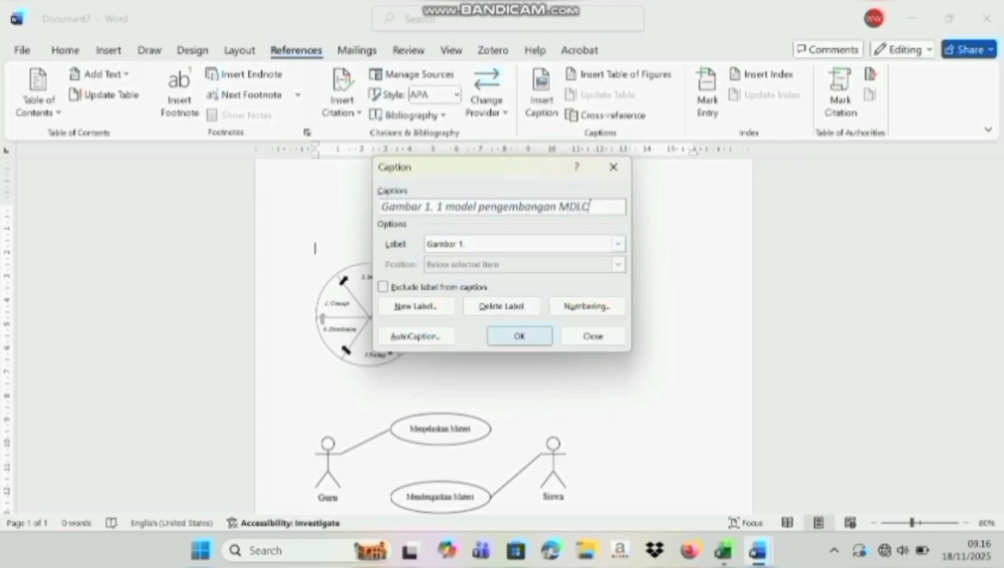
left_click(520, 336)
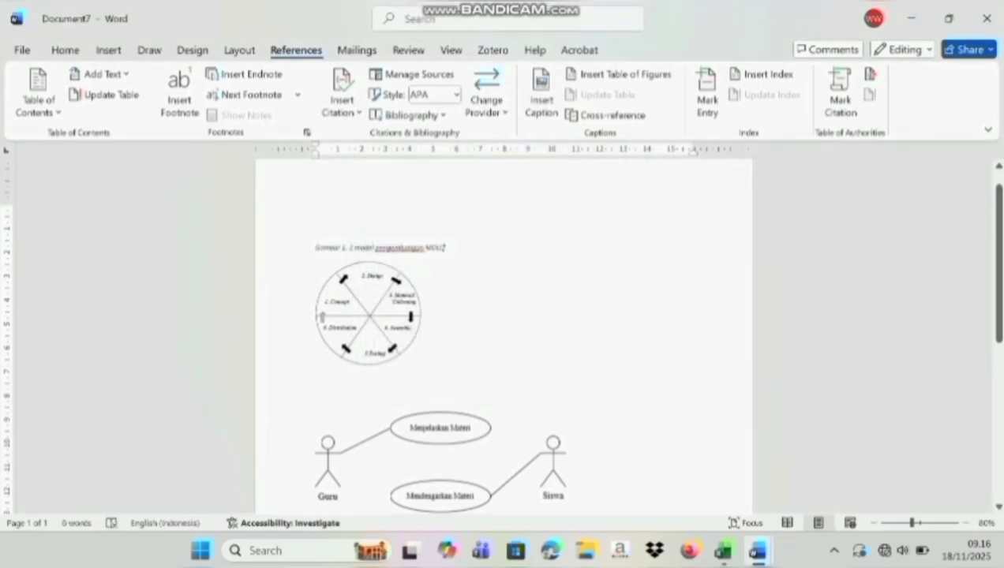
Format the MDLC picture's caption in Times New Roman, size 14
left_click_drag(315, 247, 446, 247)
left_click(65, 50)
left_click(172, 80)
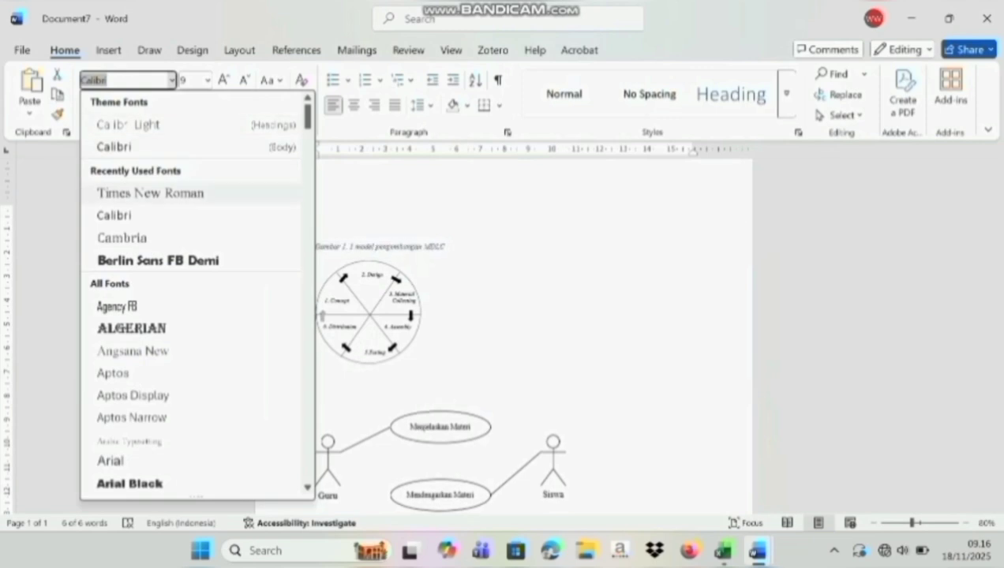
left_click(150, 193)
left_click(207, 80)
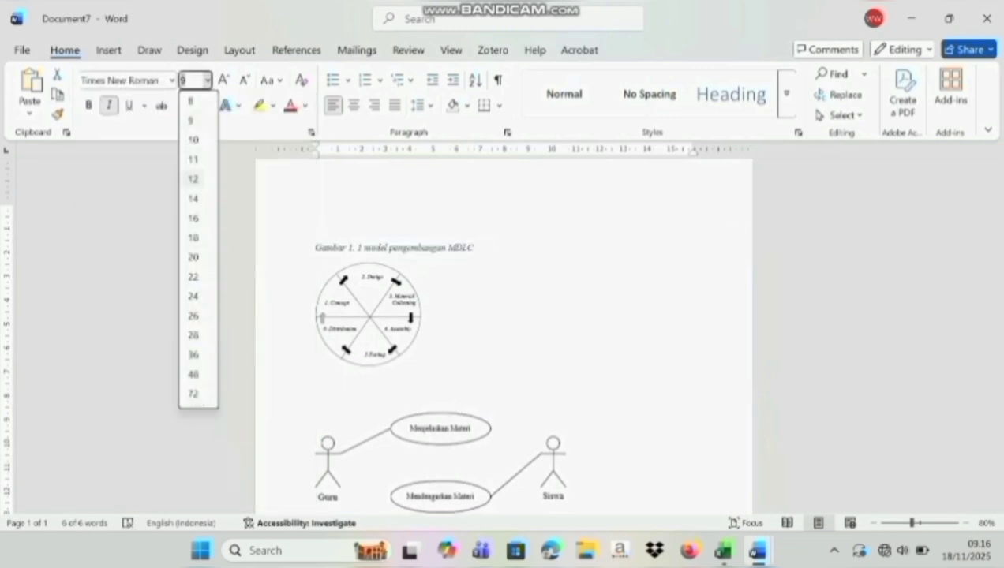
left_click(192, 199)
Insert the caption "Gambar 1. 2 sistem yang berjalan" above the Guru and Siswa diagram, using the label "Gambar 1."
left_click(316, 405)
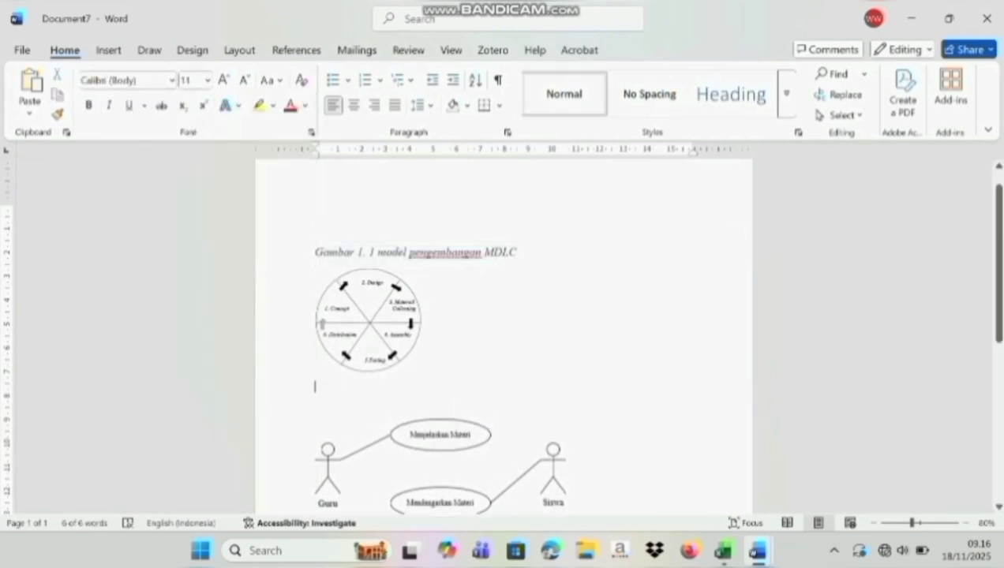
left_click(296, 50)
left_click(542, 93)
type("s")
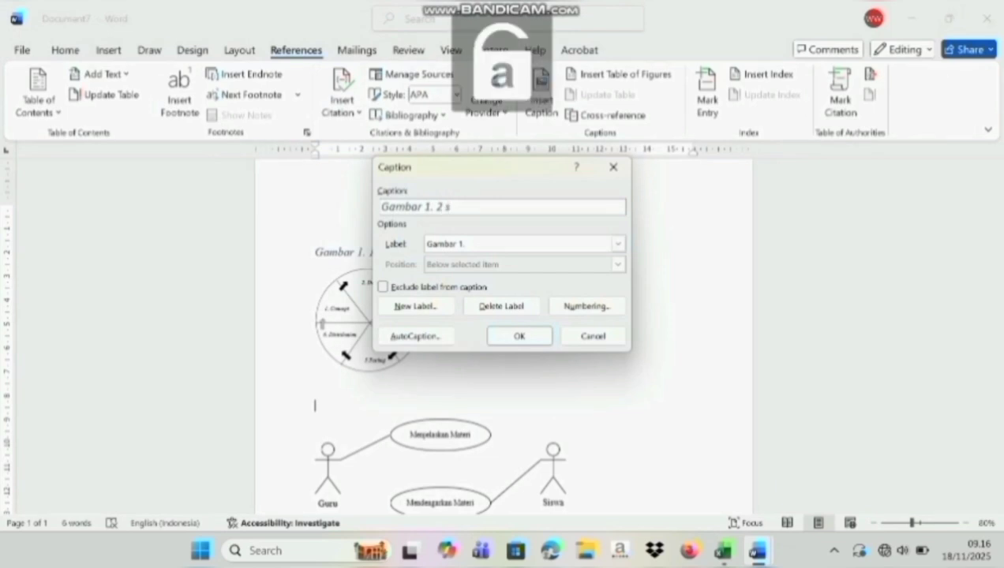
type("istem yang")
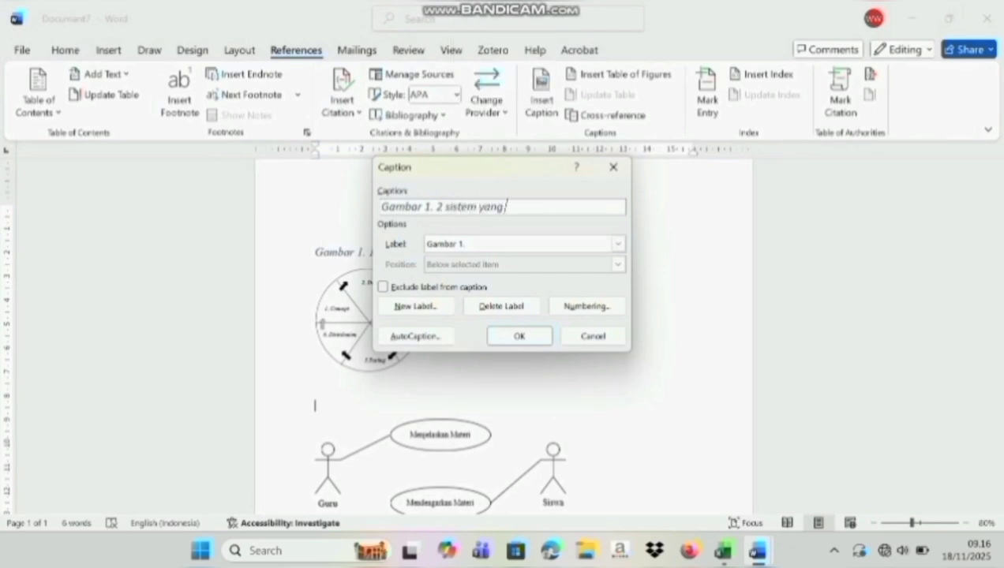
type(" berjlan")
key("BackSpace")
key("BackSpace")
key("BackSpace")
type("alan")
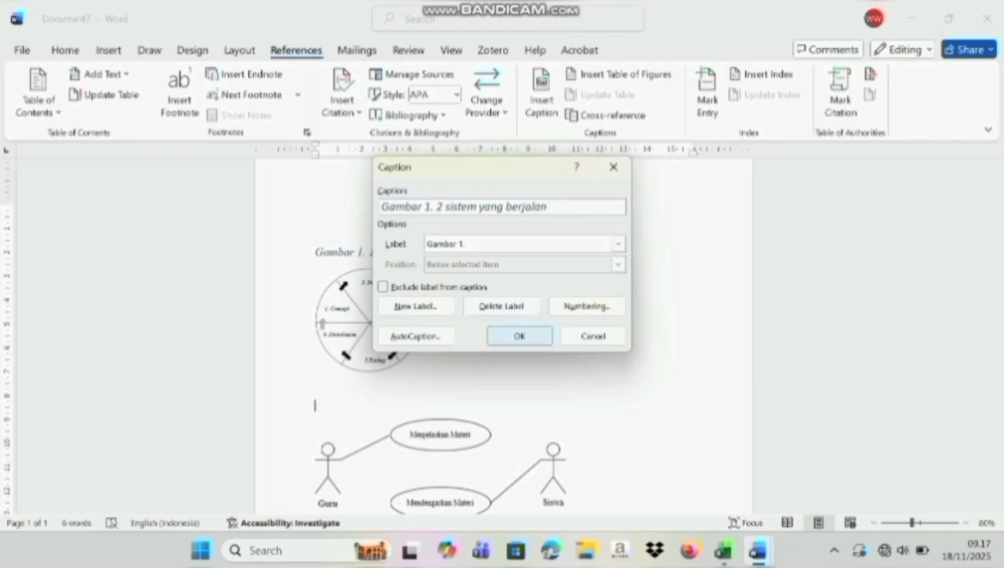
left_click(520, 336)
Format the "sistem yang berjalan" caption in Times New Roman, size 14
left_click_drag(419, 405, 317, 390)
left_click_drag(318, 392, 418, 409)
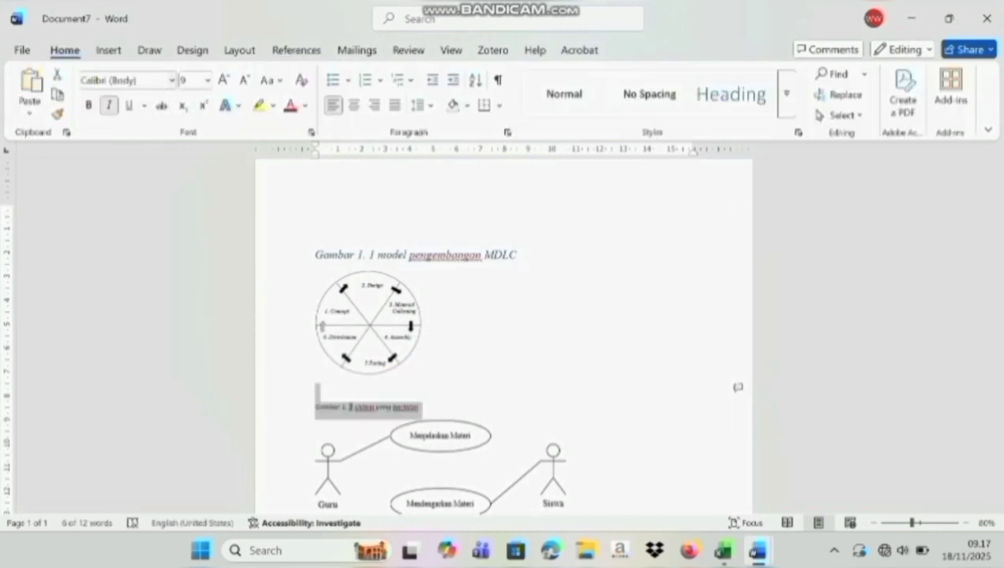
left_click(171, 80)
left_click(158, 192)
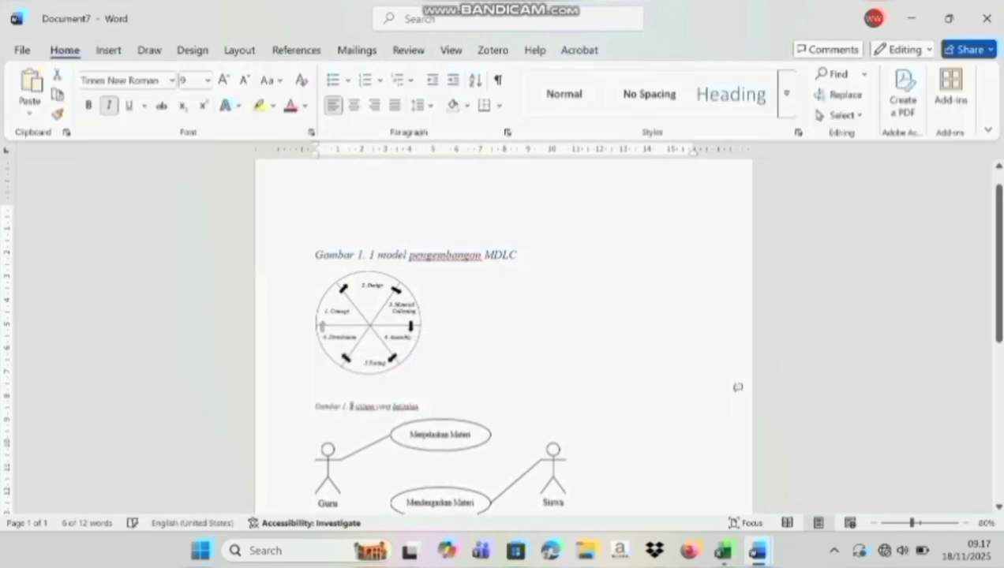
left_click(206, 80)
left_click(190, 197)
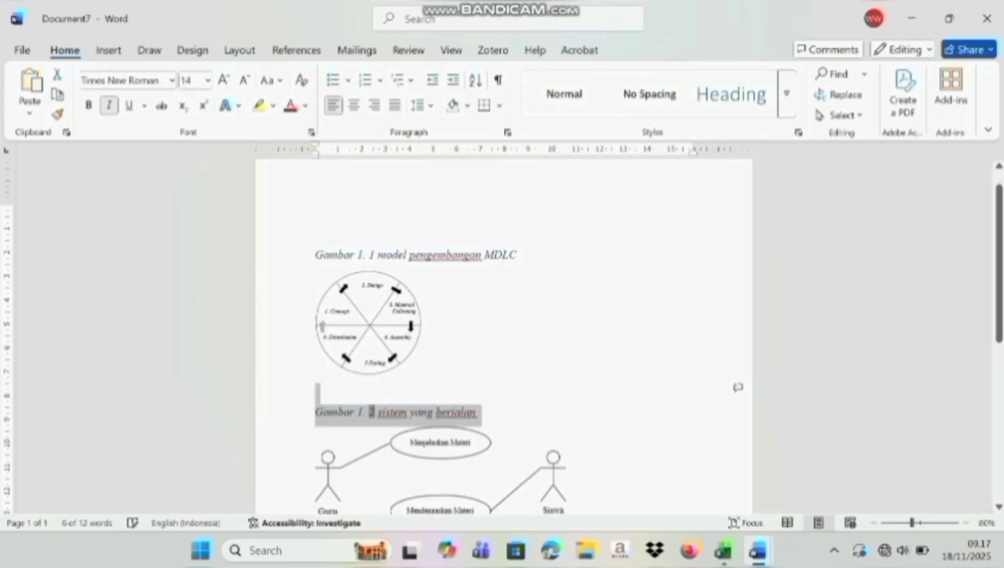
left_click(422, 369)
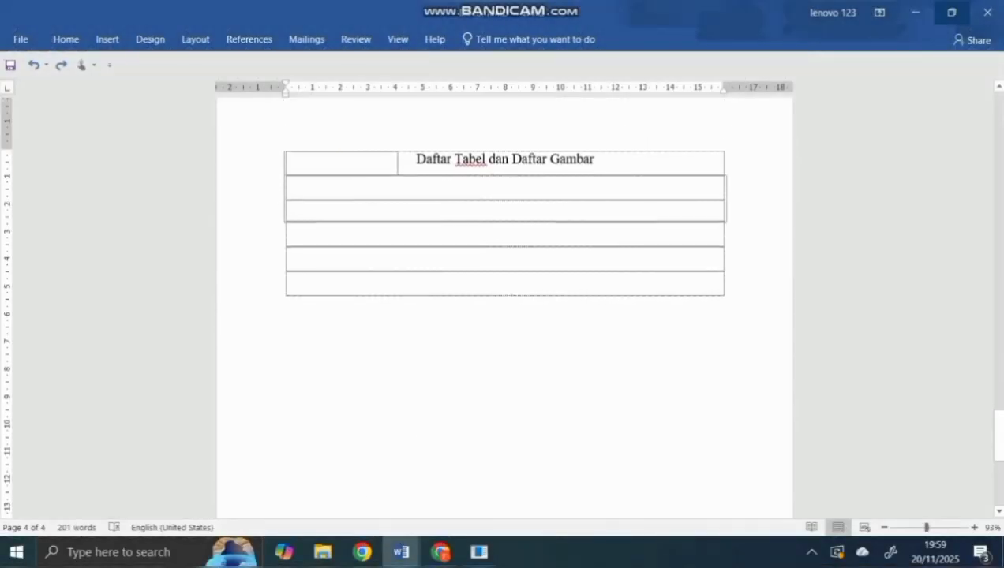
Insert an automatic table of contents below the "Daftar Tabel dan Daftar Gambar" title
left_click(288, 190)
left_click(306, 165)
left_click(868, 253)
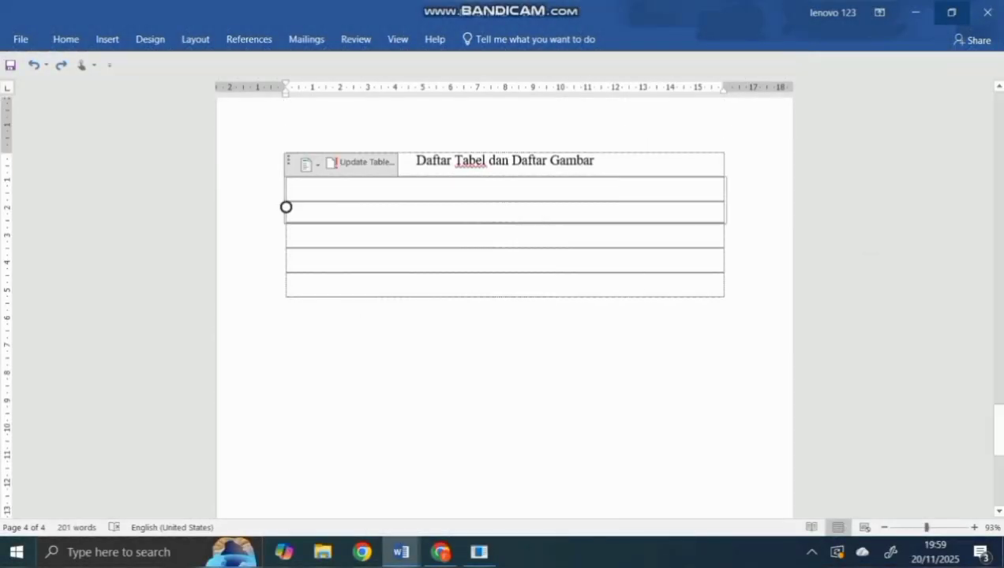
left_click(249, 38)
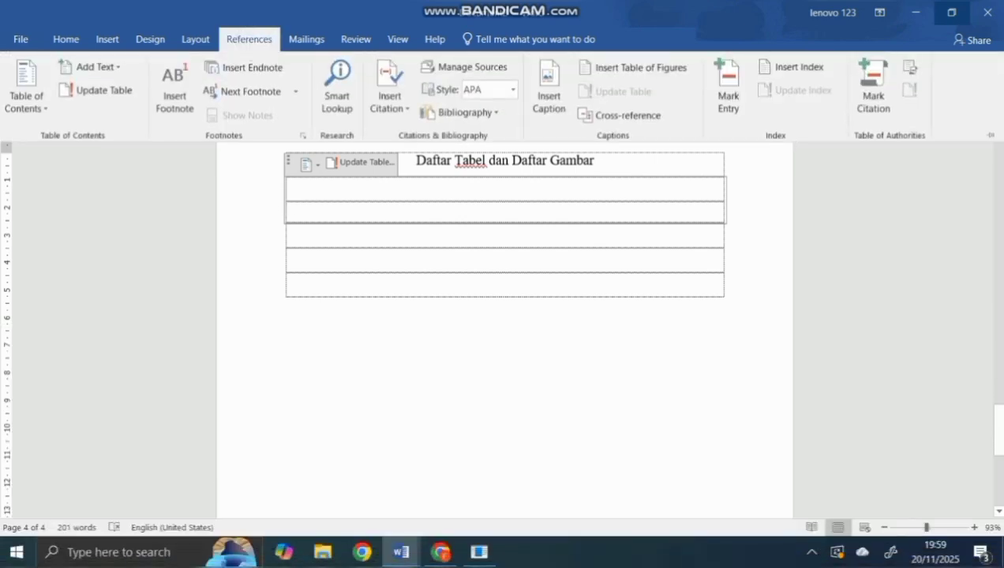
left_click(26, 86)
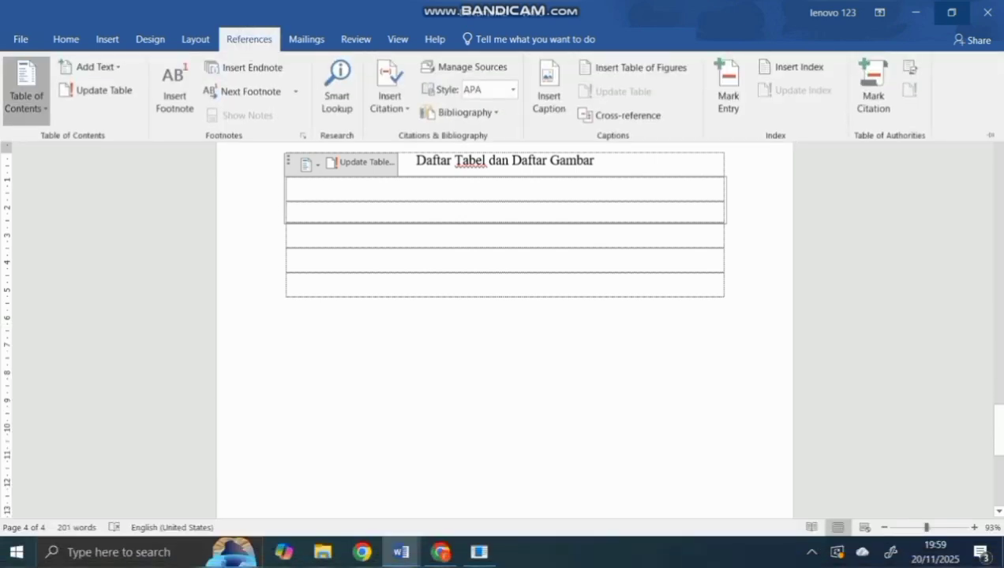
left_click(208, 223)
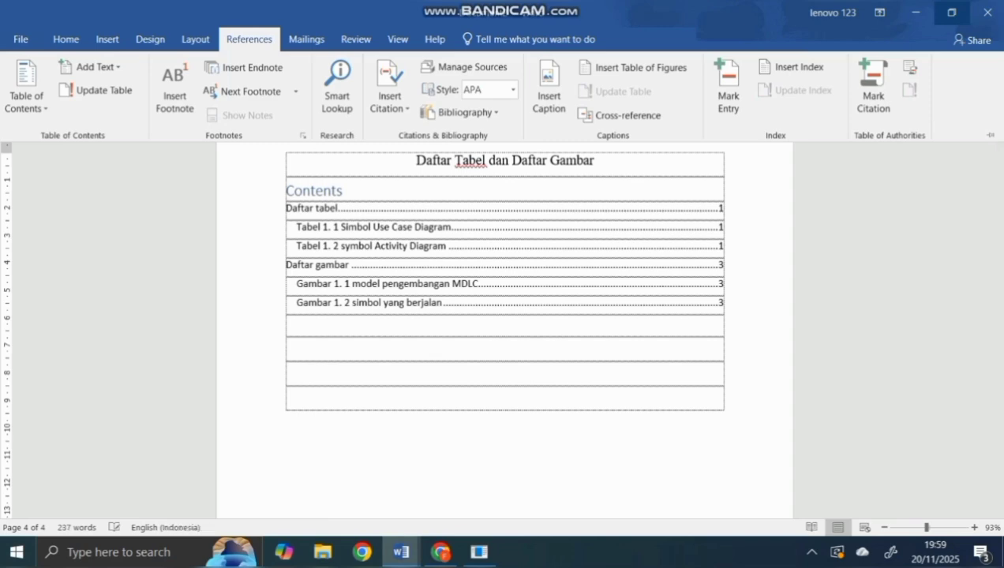
Remove the "Contents" heading from the inserted table of contents
left_click(285, 358)
left_click(285, 208)
left_click(853, 344)
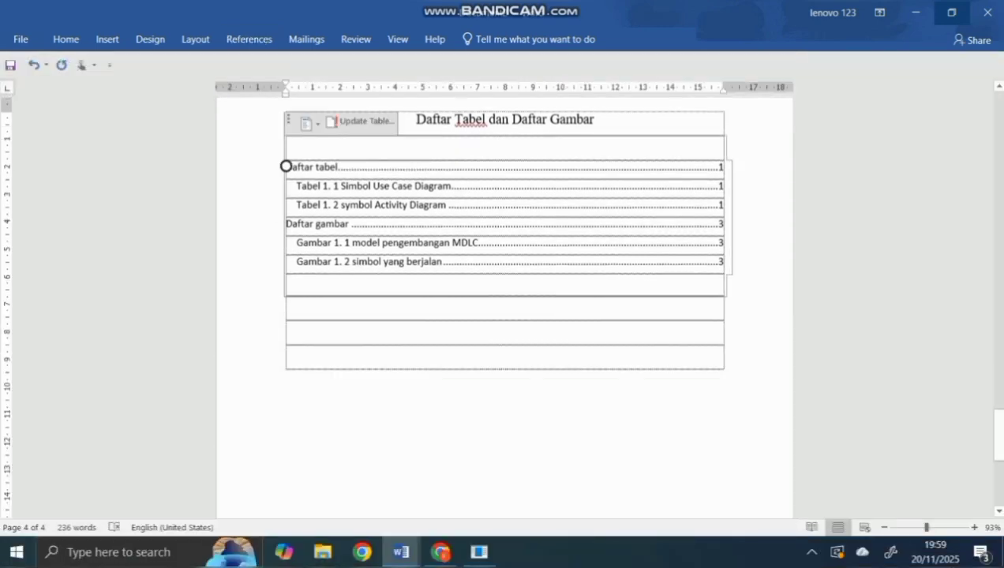
Set the font of all table of contents entries, from "Daftar tabel" to "Gambar 1. 2", to Times New Roman
left_click_drag(286, 166, 722, 262)
left_click(66, 39)
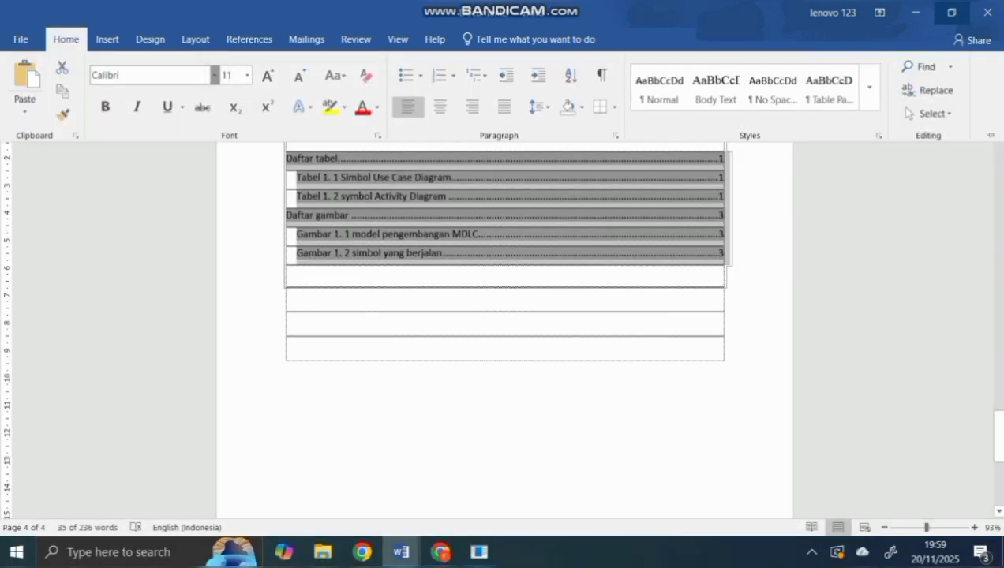
left_click(214, 76)
left_click(215, 214)
left_click(505, 316)
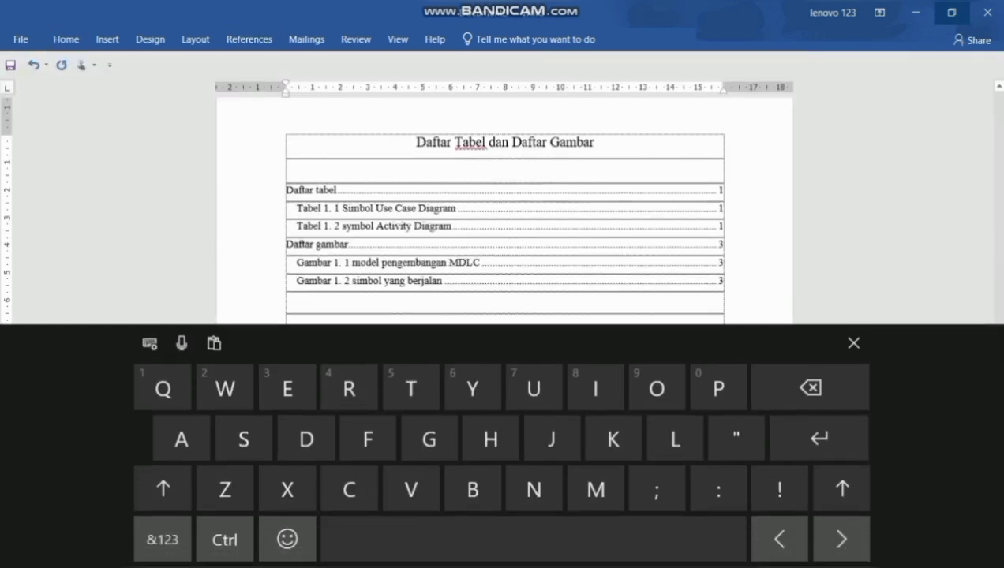
scroll(505, 237, "down", 2)
left_click(852, 344)
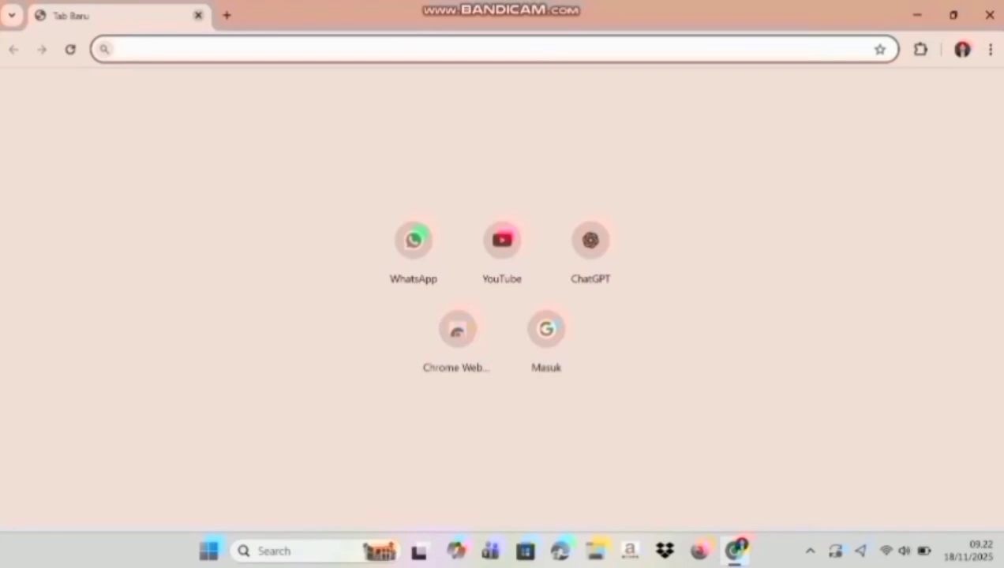
In Chrome, search for "zotero download", open the zotero.org download page and download the 64-bit Zotero 7 installer for Windows
type("zotero")
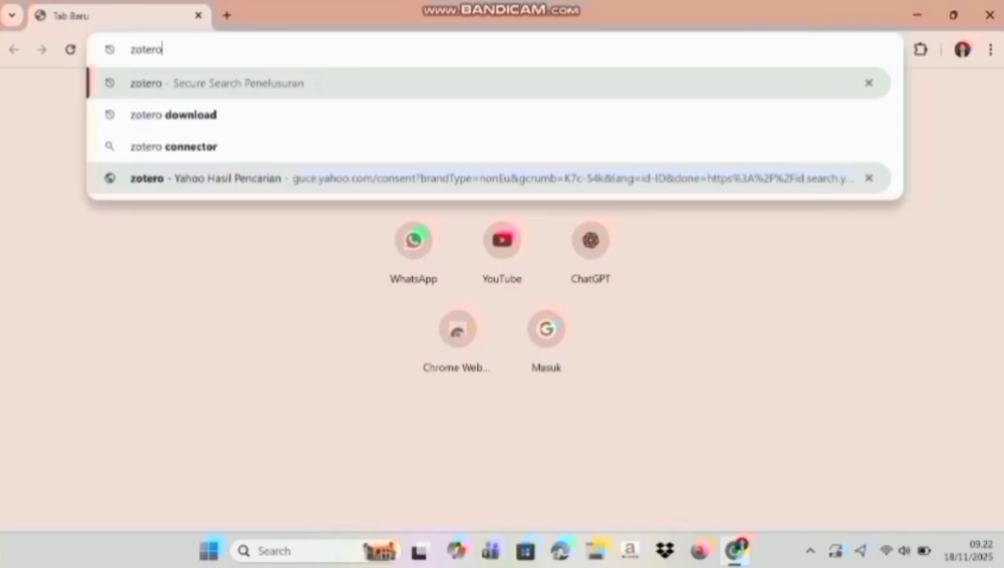
key("Down")
key("Return")
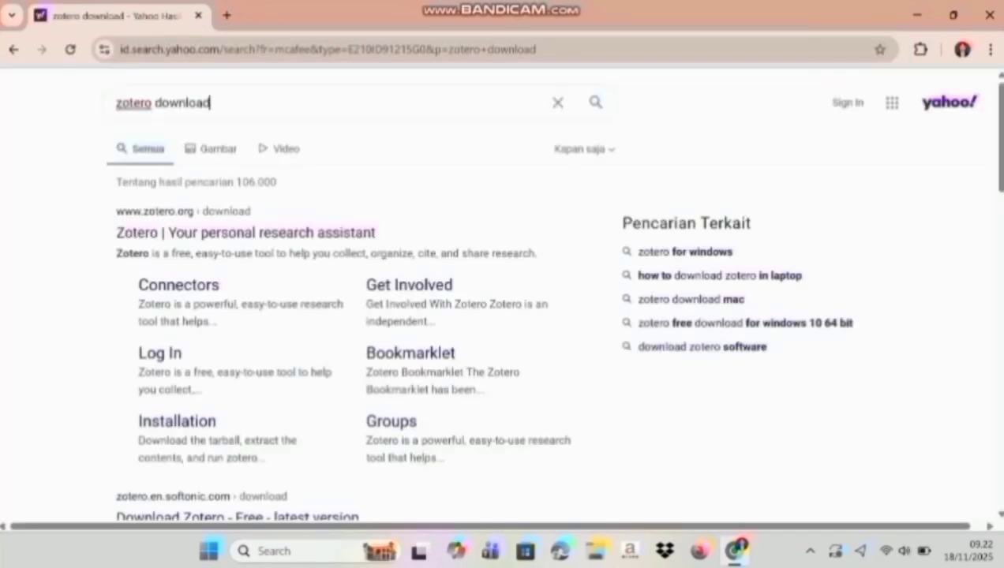
left_click(245, 232)
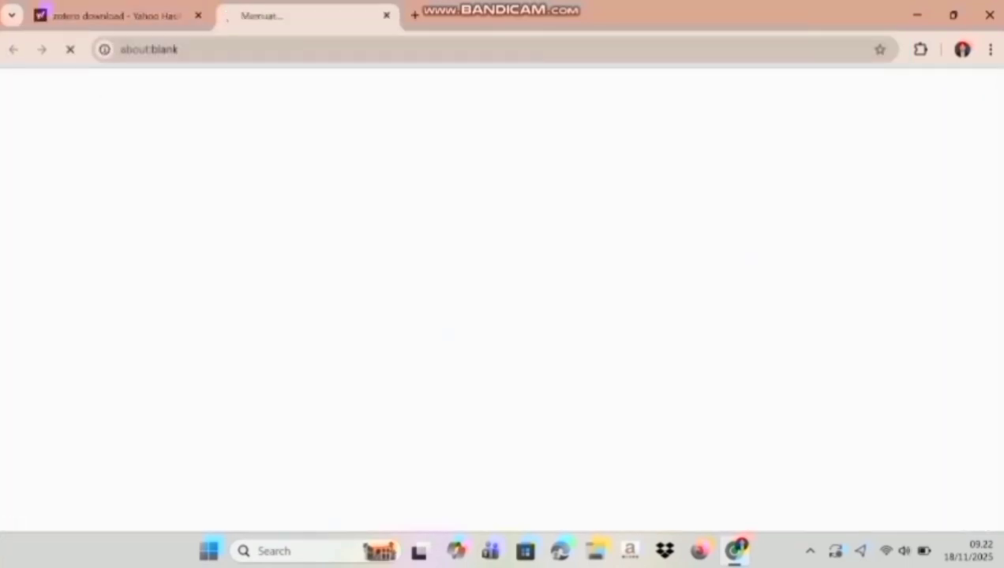
left_click(259, 434)
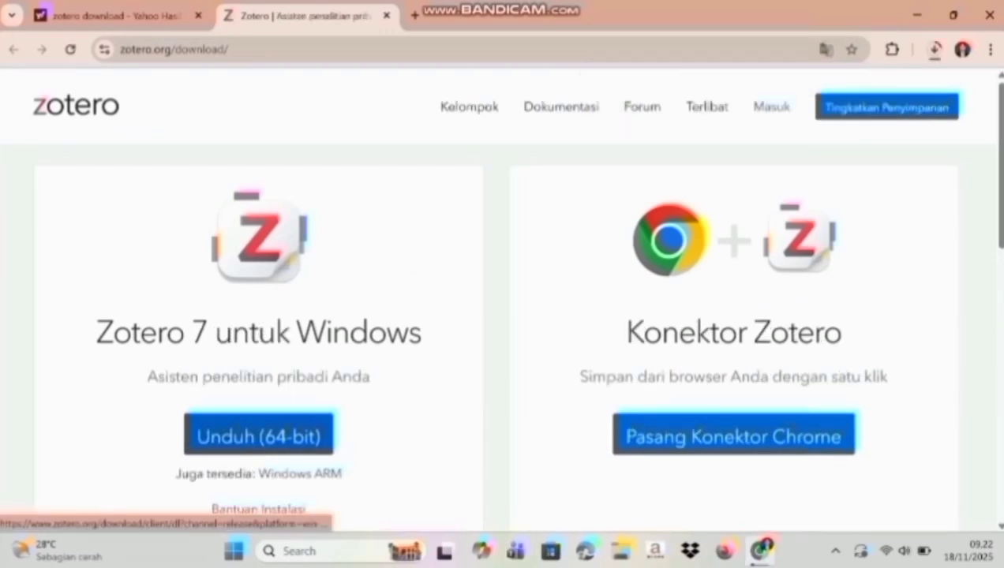
left_click(934, 49)
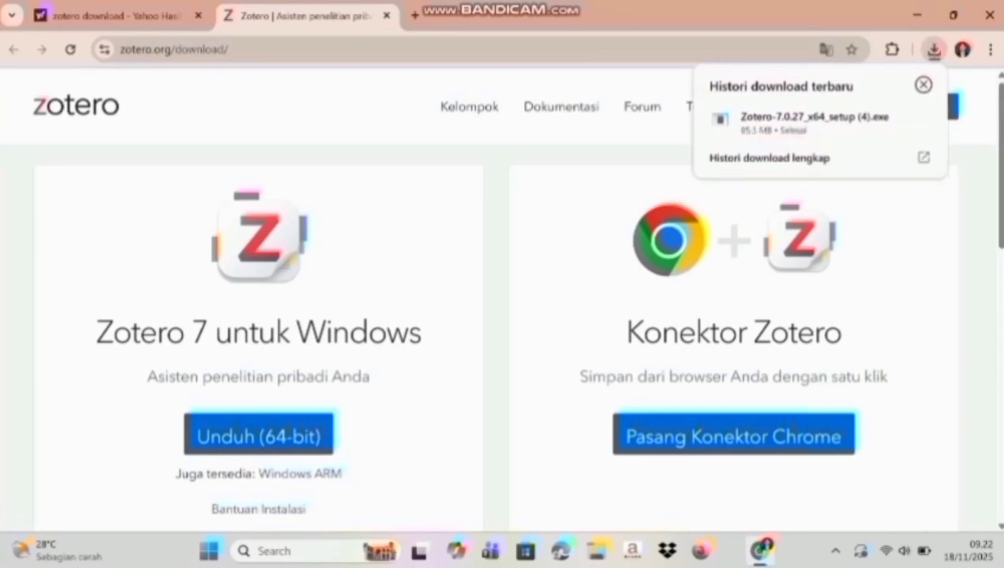
Run the downloaded Zotero-7.0.27_x64_setup (4) installer from the Downloads folder
left_click(892, 118)
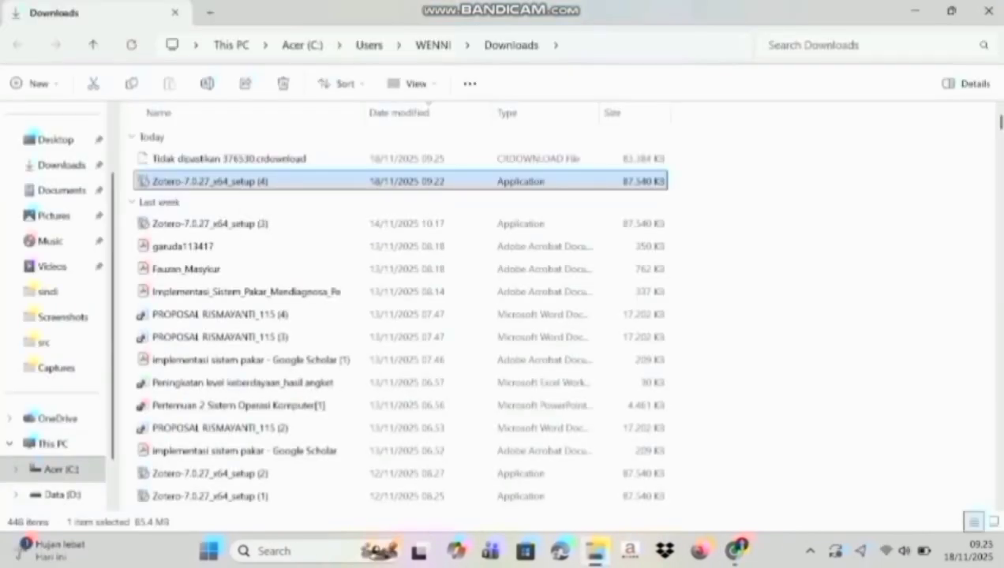
right_click(242, 182)
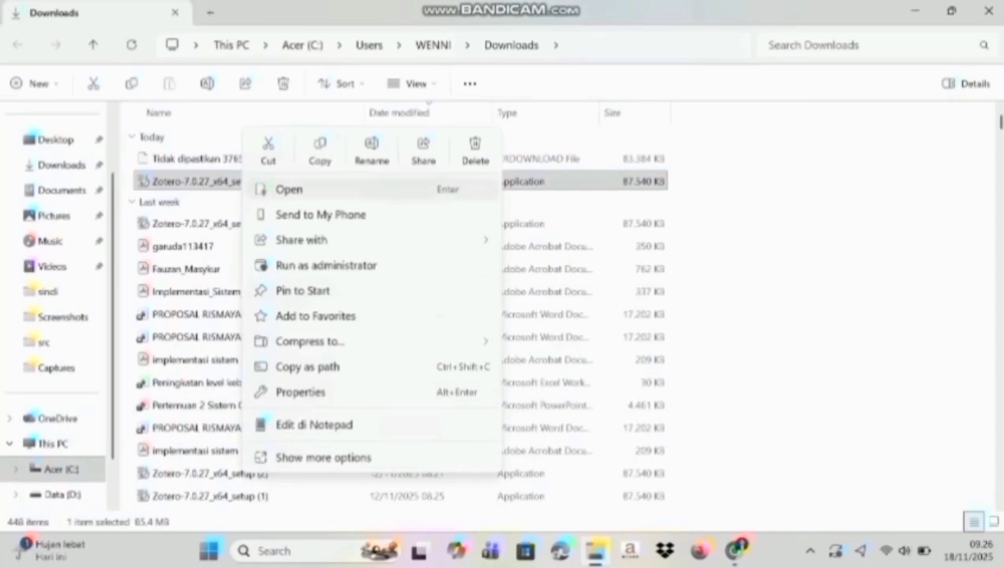
left_click(292, 189)
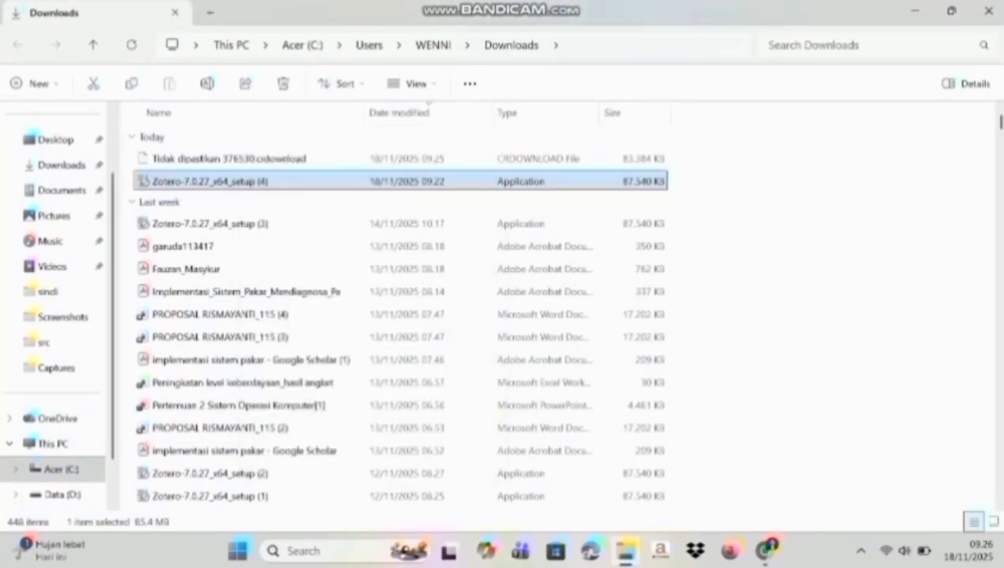
right_click(293, 183)
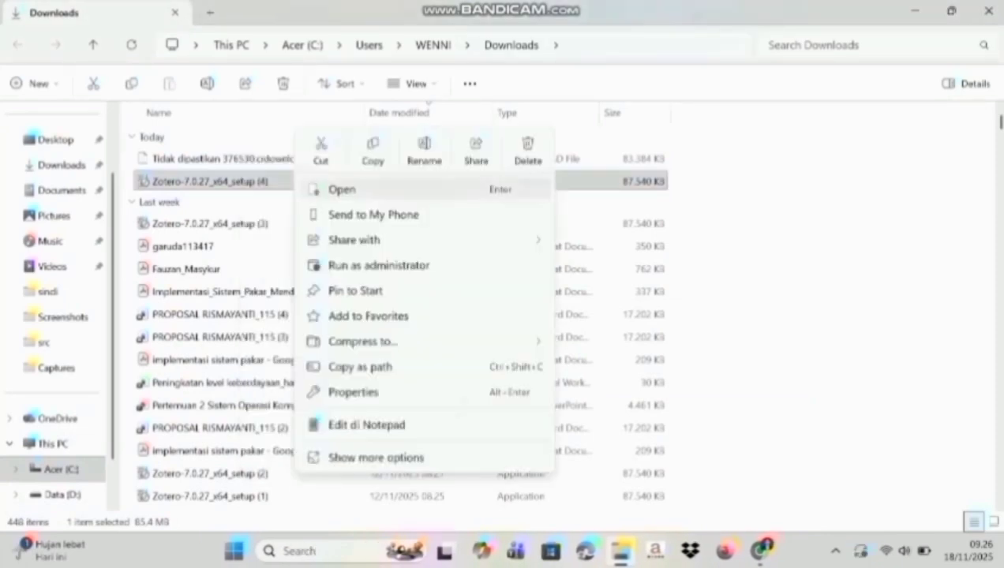
left_click(303, 196)
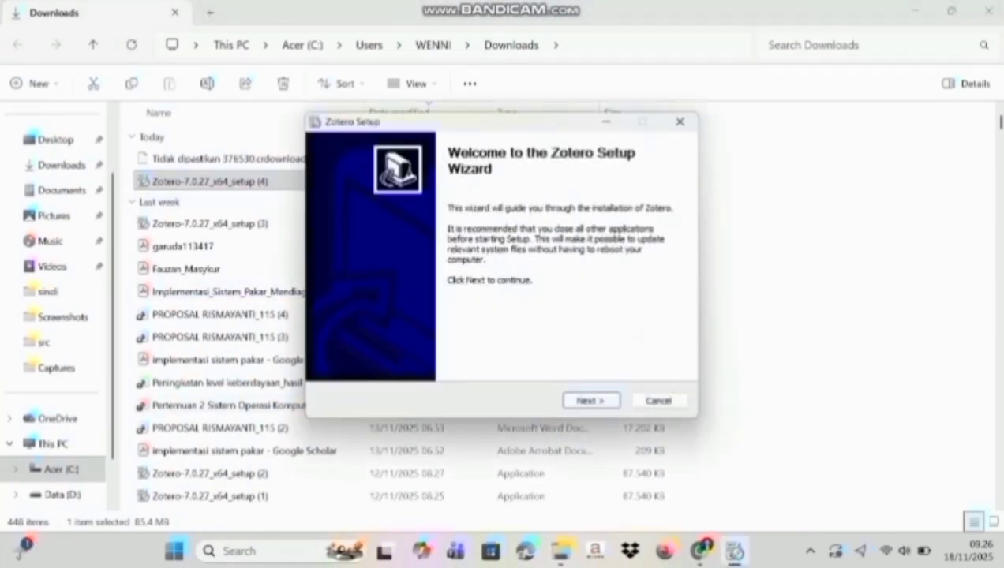
Install Zotero with the wizard's default settings and finish with Launch Zotero now enabled
key("Return")
key("Return")
key("Return")
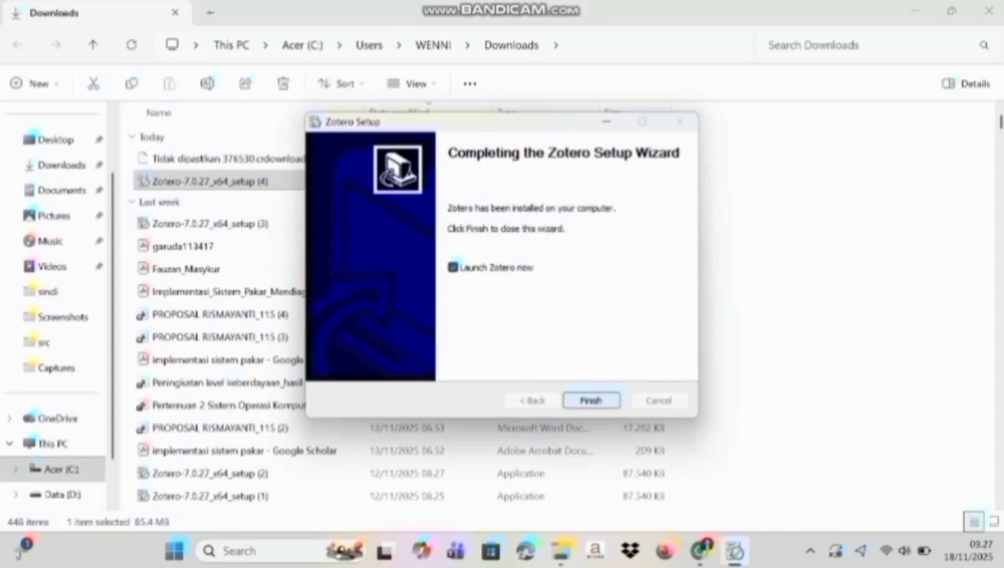
left_click(591, 400)
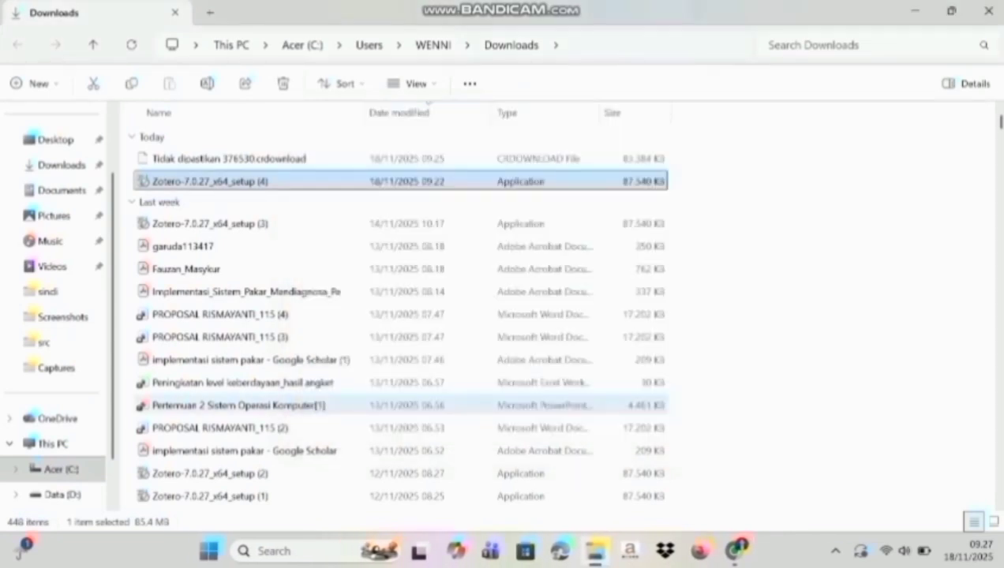
Search Windows for "zoter" and open the Zotero app
left_click(276, 551)
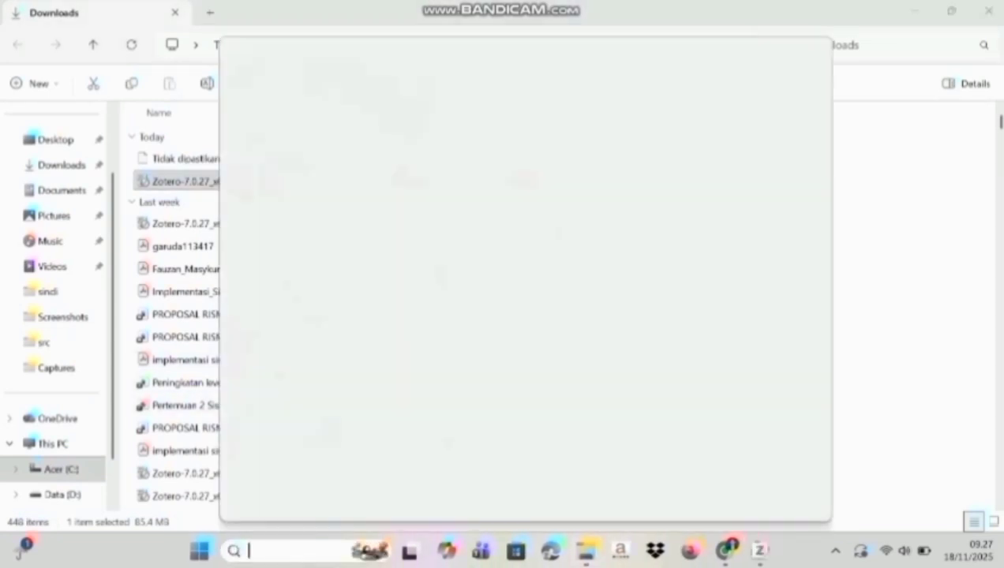
type("zoter")
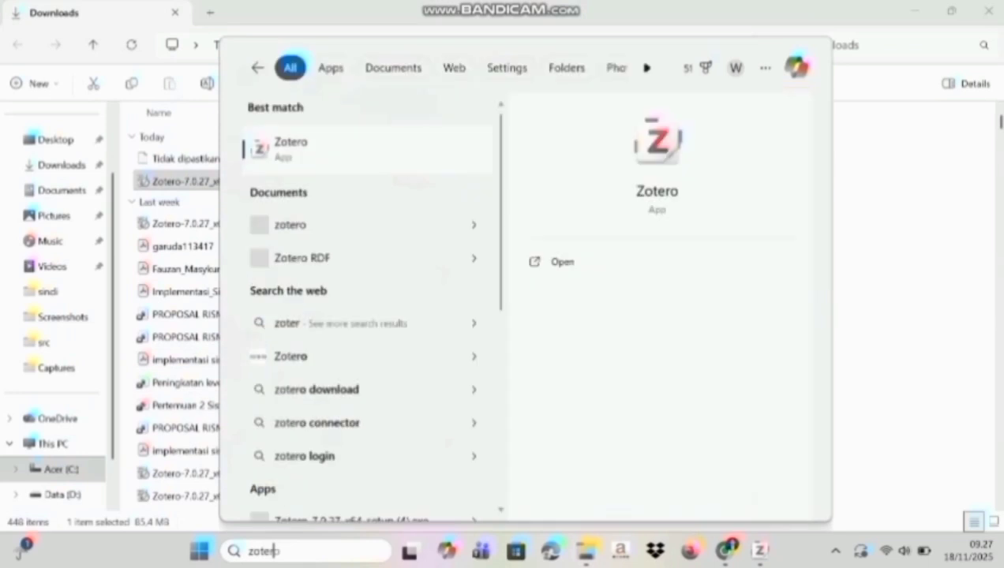
left_click(316, 139)
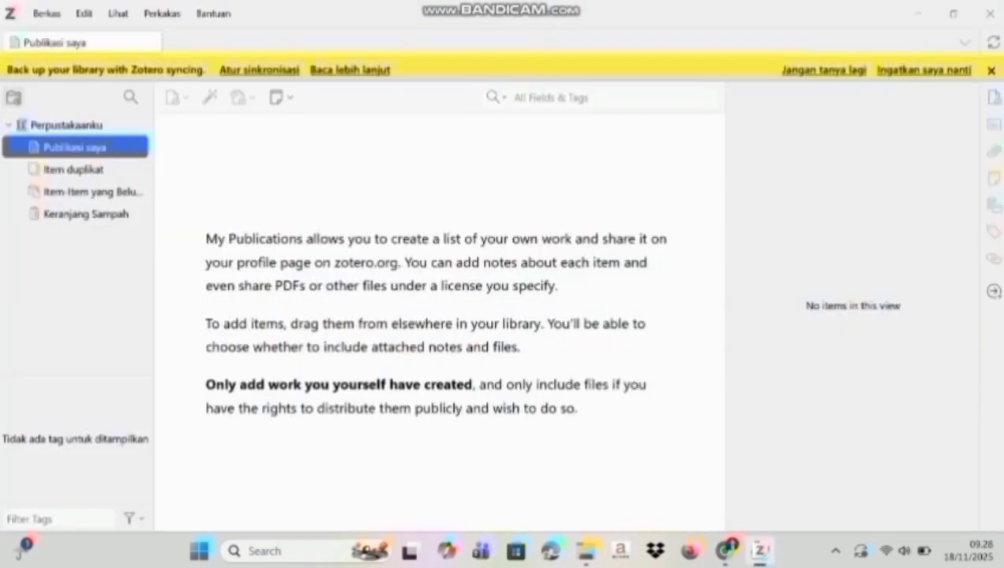
Create a new collection named "pakar" in Perpustakaanku
left_click(14, 98)
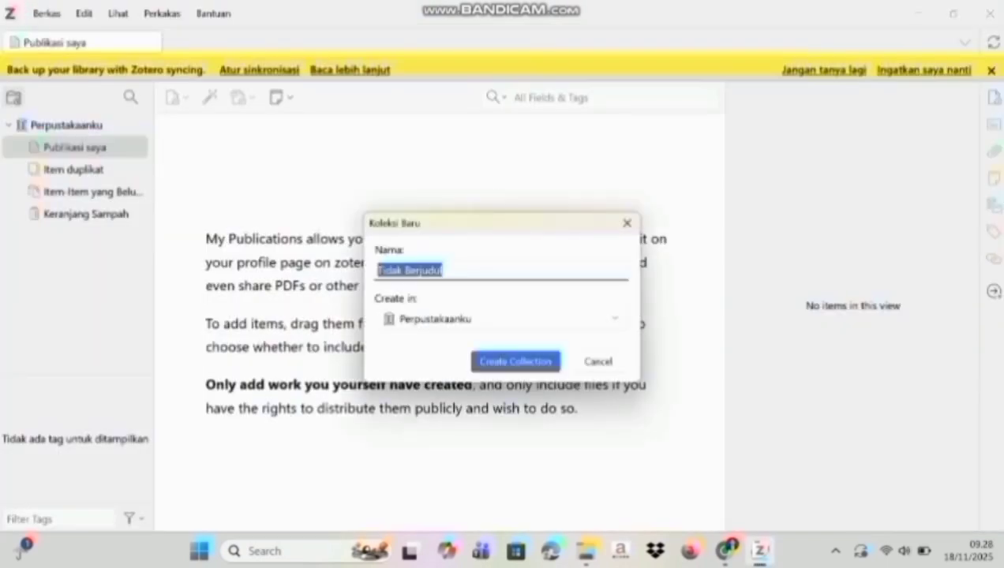
key("BackSpace")
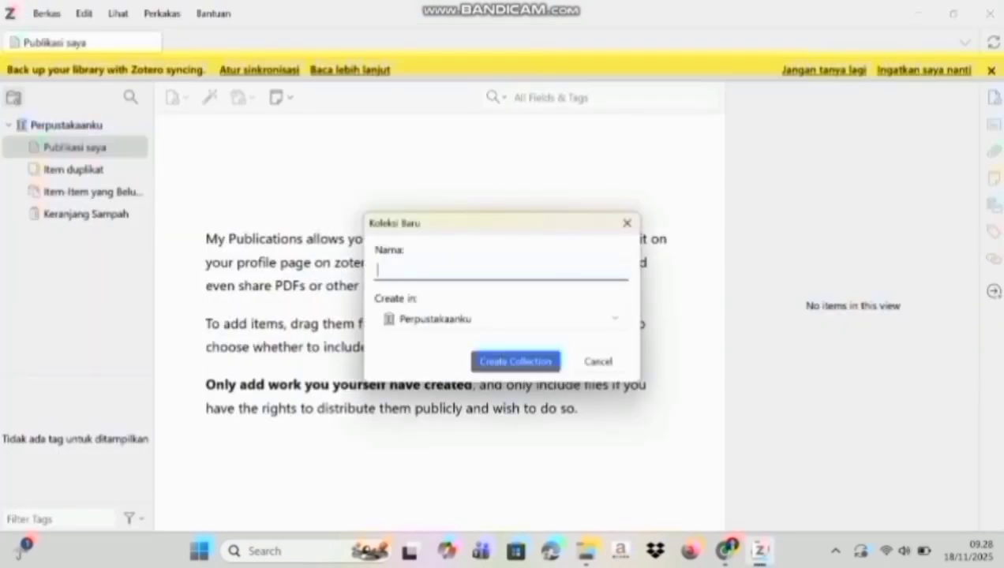
type("pakar")
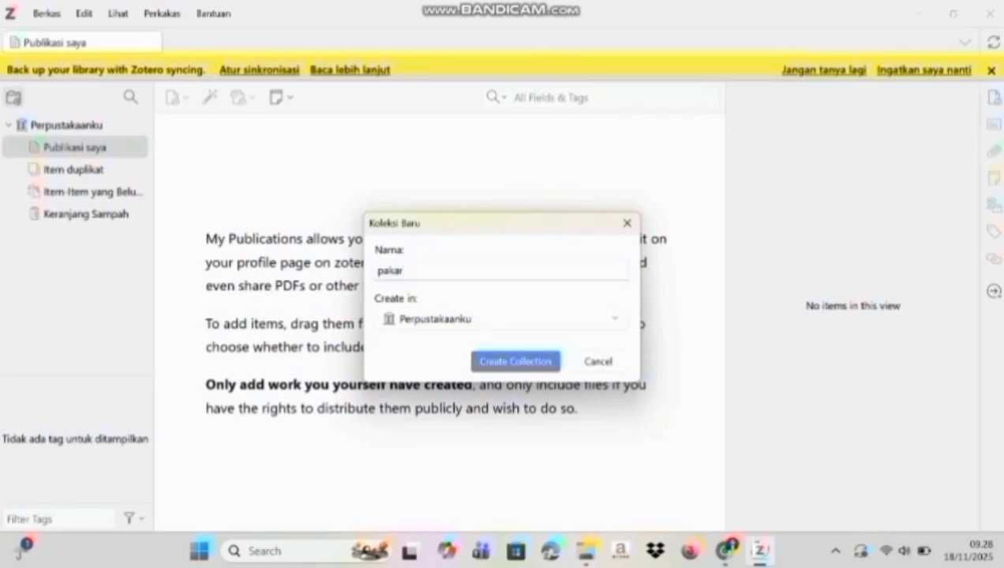
key("Return")
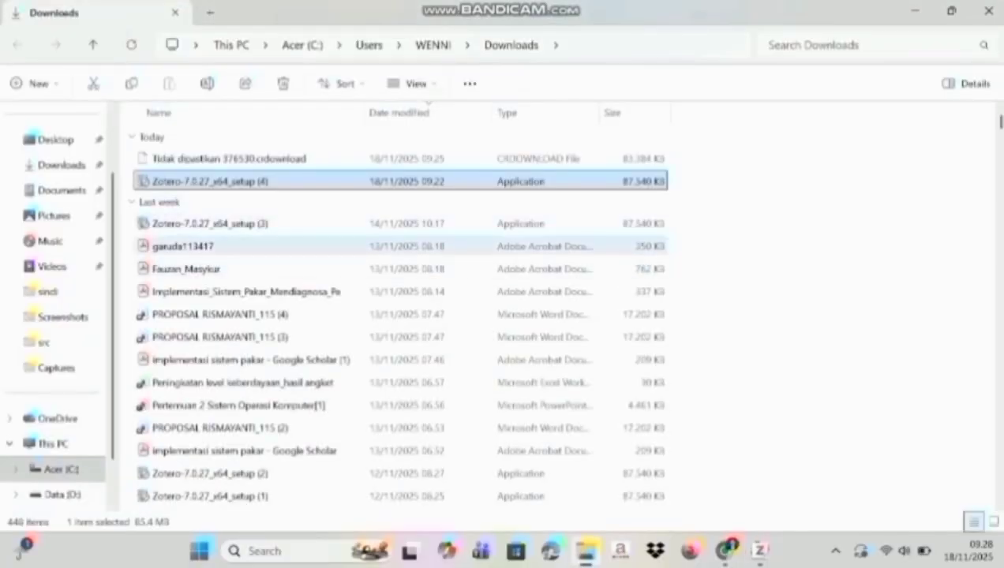
Add the three journal PDFs from Downloads, garuda113417 through Implementasi_Sistem_Pakar_Mendiagnosa_Pe, to the pakar collection and close the metadata retrieval window
left_click_drag(128, 235, 278, 208)
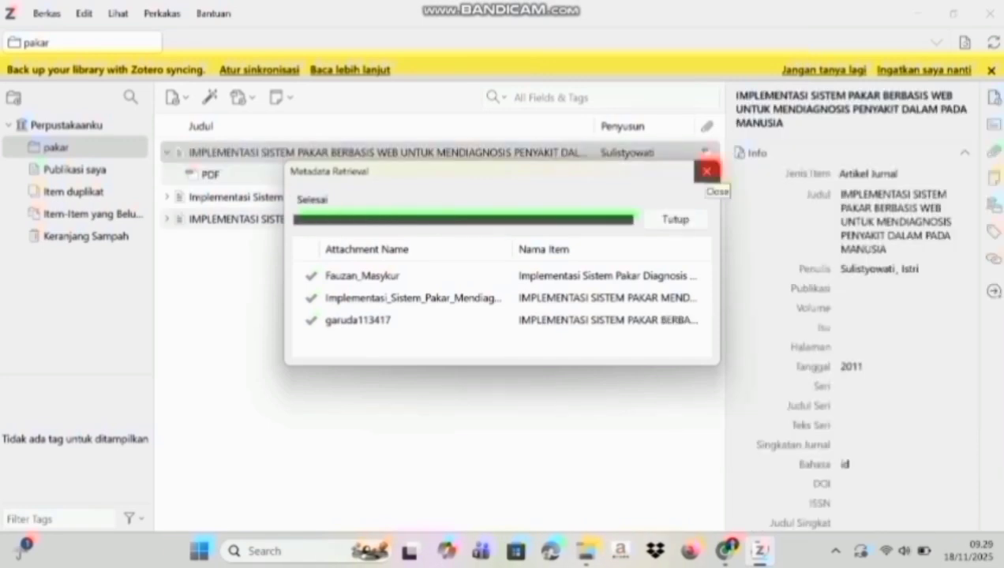
left_click(706, 171)
Copy the first PENDAHULUAN paragraph of the PDF on web-based diagnosis of internal diseases into a new blank Word document
double_click(210, 174)
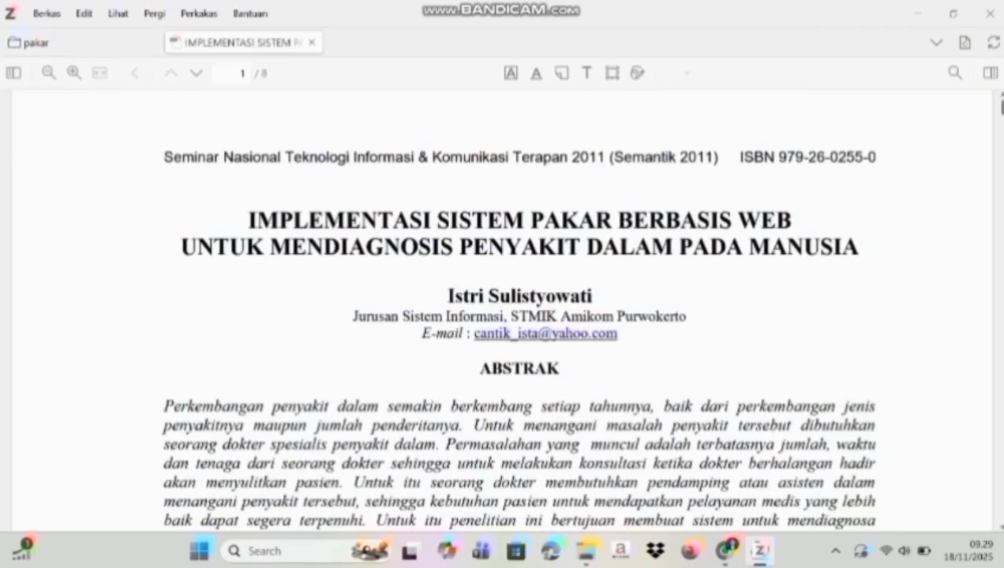
scroll(521, 307, "down", 10)
scroll(521, 308, "up", 10)
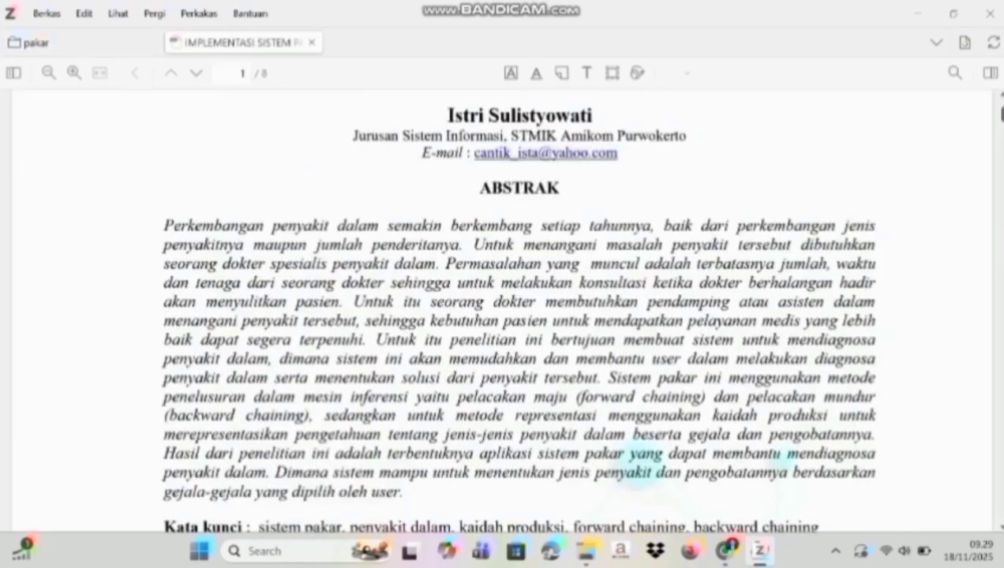
scroll(521, 308, "down", 4)
left_click_drag(164, 328, 273, 443)
key("ctrl+c")
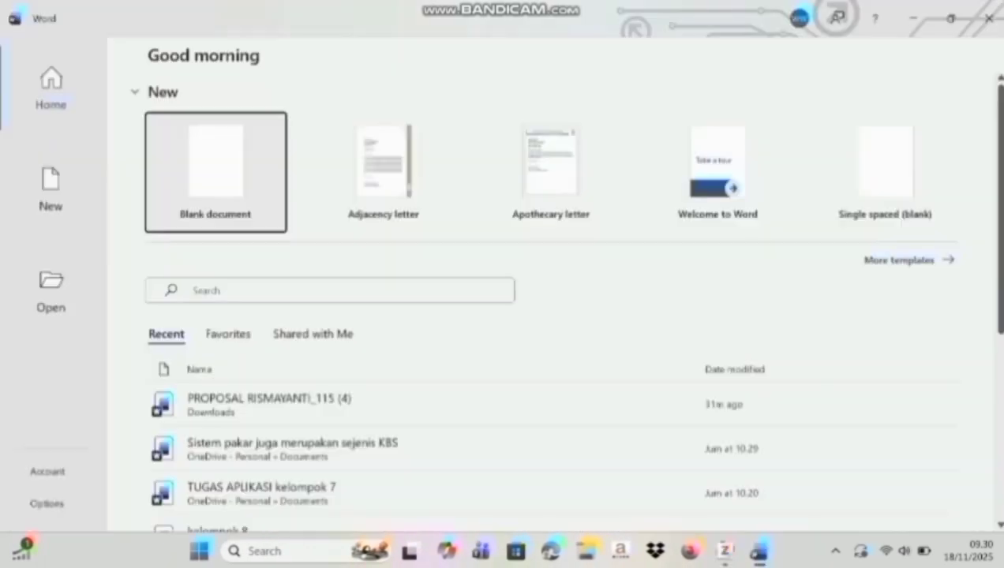
left_click(216, 172)
key("ctrl+v")
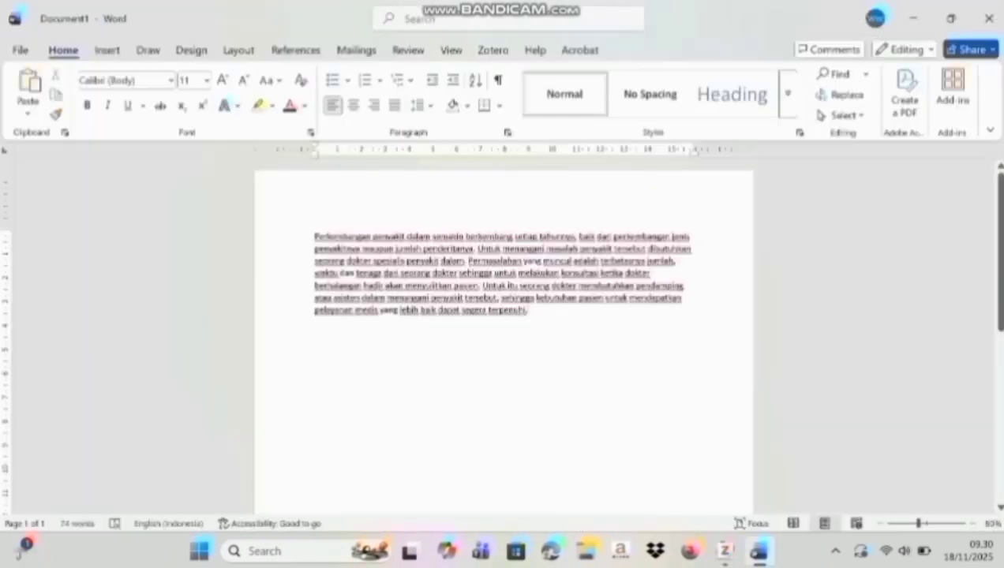
Cite the open 2011 article after the paragraph in APA 7th edition style with Bahasa Indonesia, and insert a Zotero bibliography below it
left_click(493, 50)
left_click(33, 93)
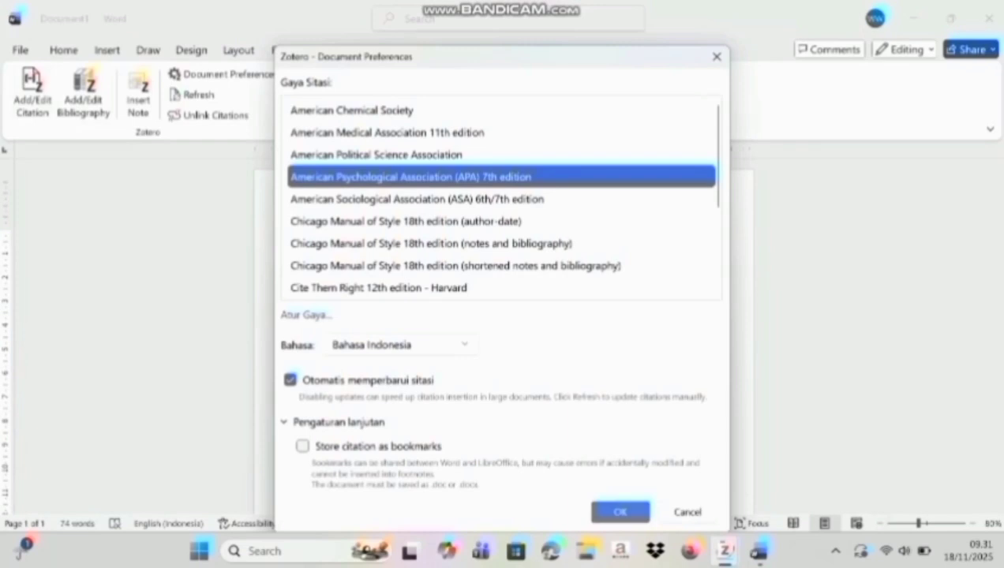
left_click(621, 513)
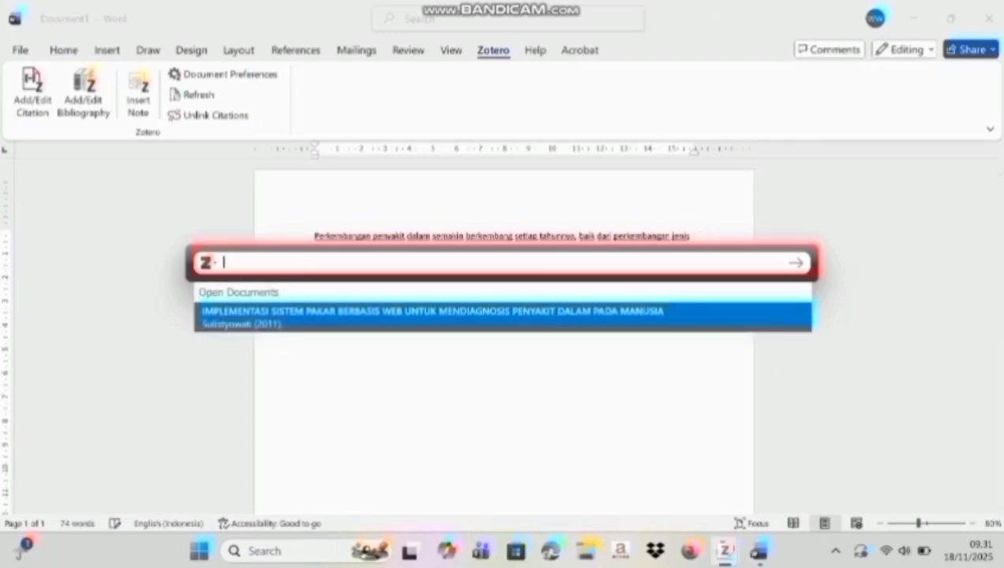
key("Return")
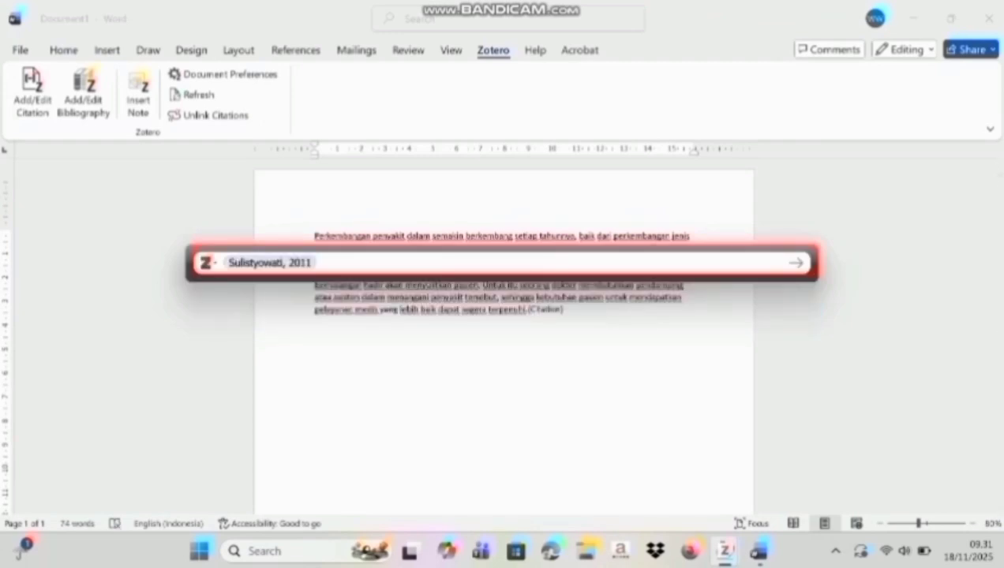
key("Return")
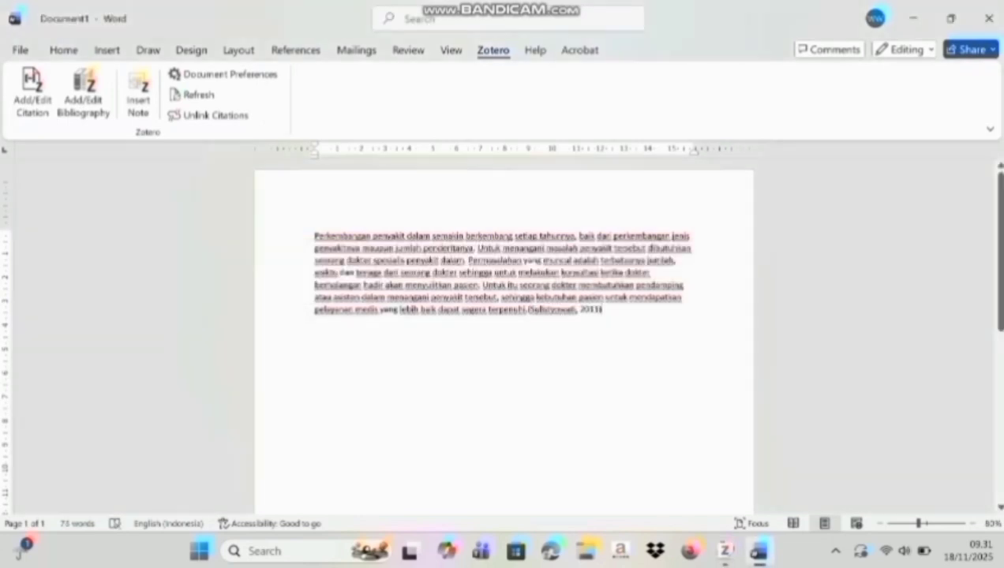
left_click(83, 93)
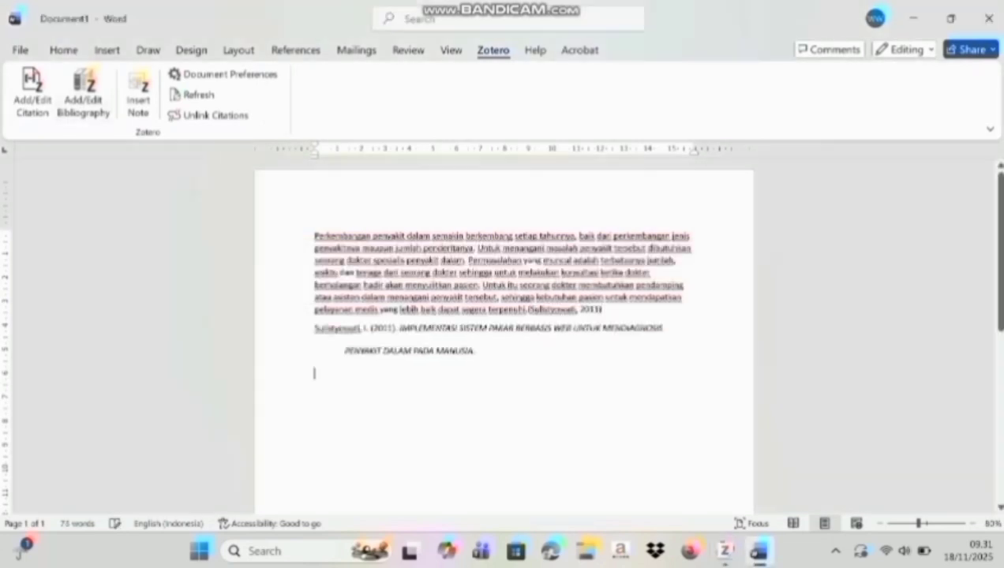
Open the Diabetes Mellitus fuzzy logic PDF in Zotero and copy the first paragraph of 1.1 Latar Belakang into Word below the bibliography
left_click(701, 551)
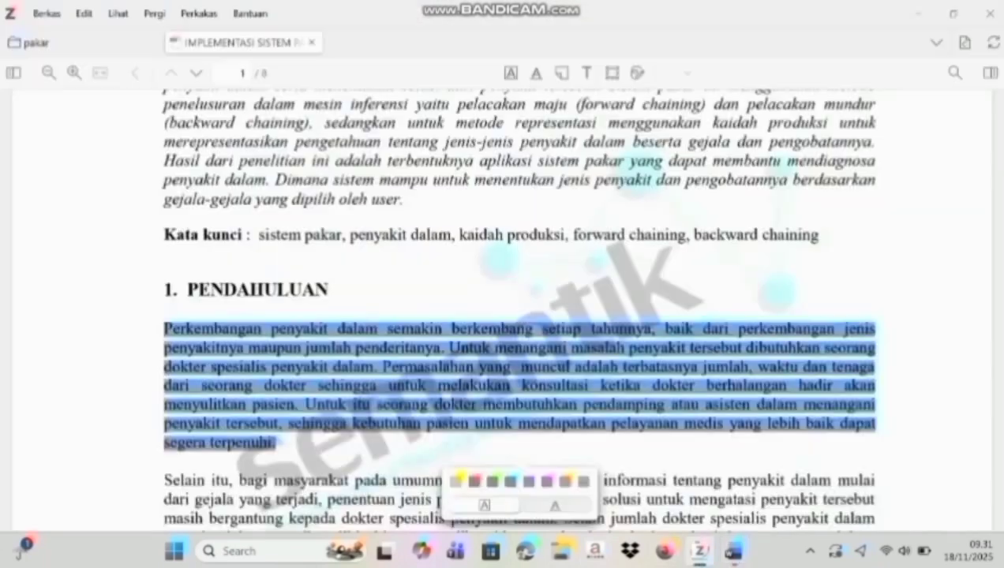
left_click(314, 42)
left_click(167, 198)
double_click(211, 219)
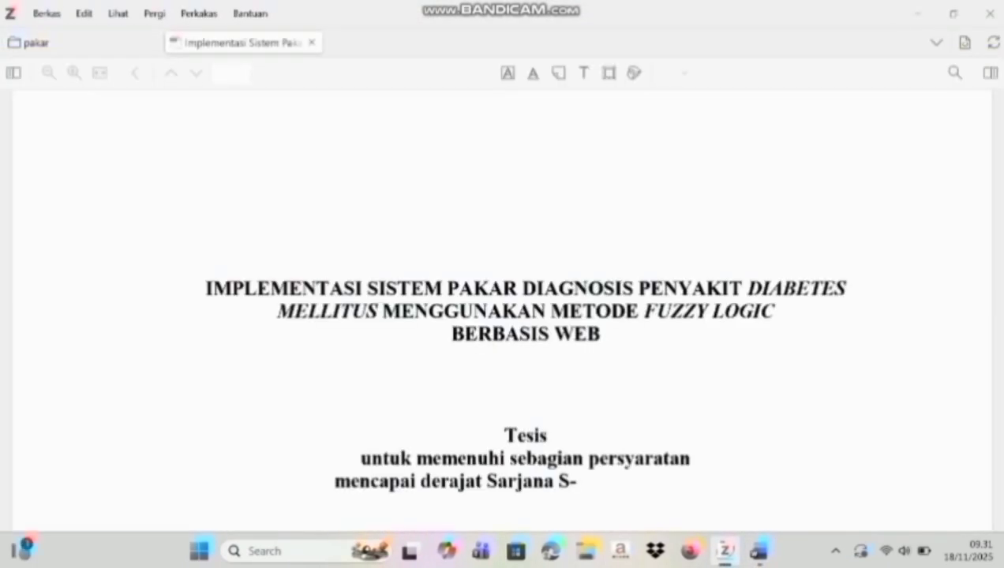
scroll(502, 310, "down", 10)
left_click_drag(523, 335, 513, 362)
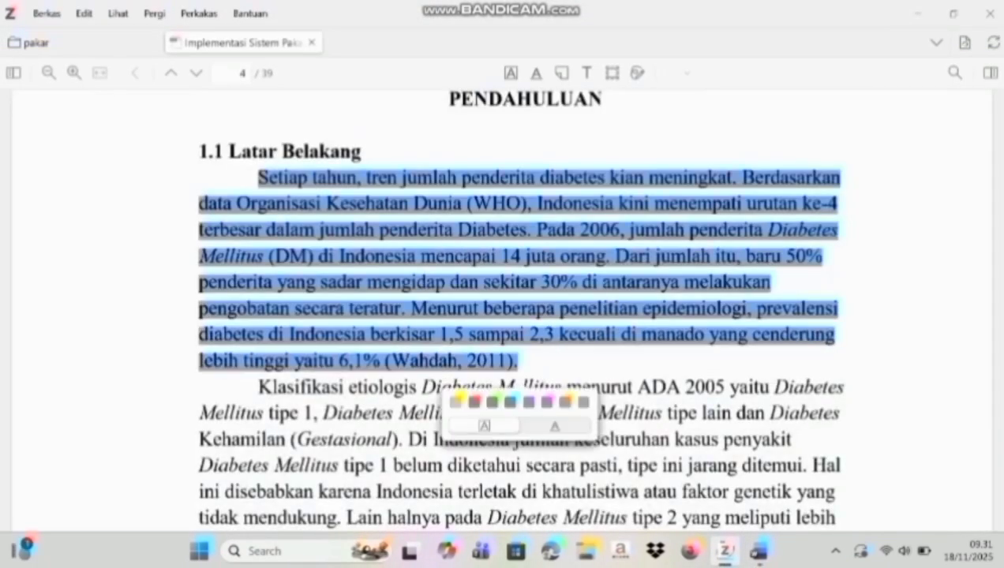
left_click(759, 551)
type("Setiap tahun, terus jumlah penderita diabetes kian meningkat. Berdasarkan data Organisasi Kesehatan Dunia (WHO), Indonesia kini menempati urutan ke-4 terbesar dalam jumlah penderita Diabetes. Pada 2006, jumlah penderita Diabetes  Mellitus (DM) di Indonesia mencapai 14 juta orang. Dari jumlah itu, baru 50% penderita yang sadar mengidap dan sekitar 30% di antaranya melakukan pengobatan secara teratur. Menurut beberapa penelitian epidemiologi, prevalensi diabetes di Indonesia berkisar 1,5 sampai 2,3 kecuali di manado yang cenderung  lebih tinggi yaitu 6,1% (Wahdah, 2011).")
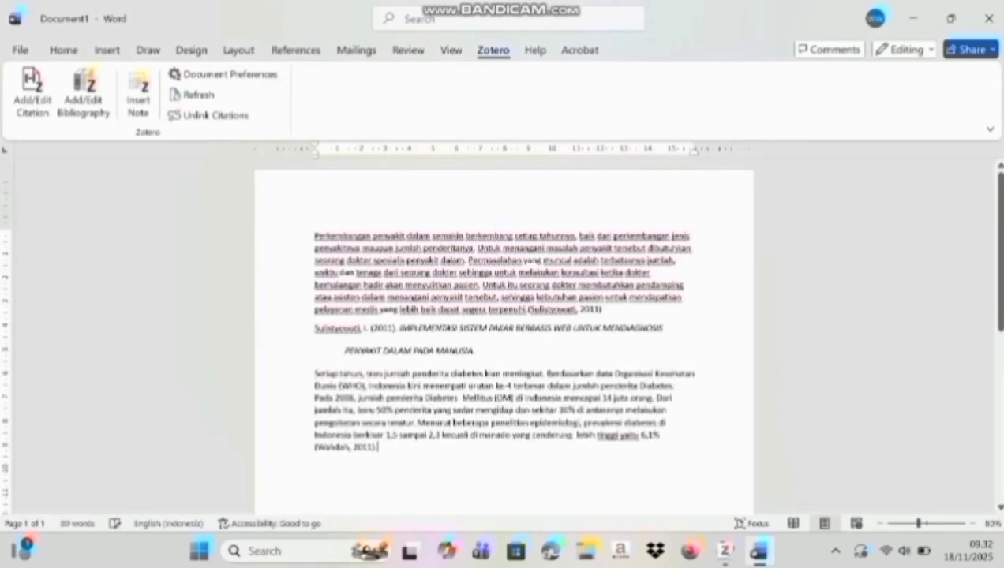
Insert a Zotero citation of the 2012 Diabetes Mellitus fuzzy logic article at the end of the diabetes paragraph
left_click(31, 91)
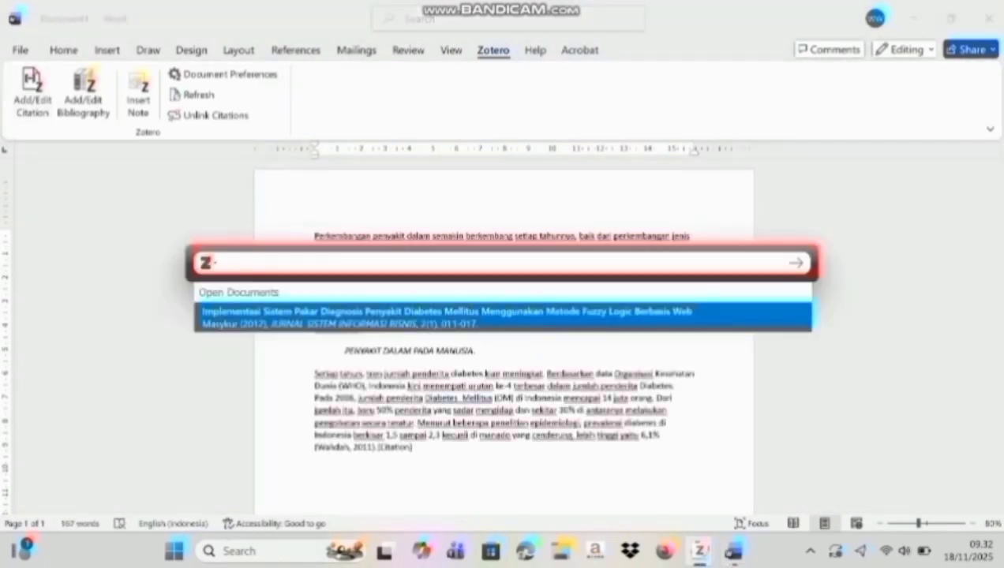
key("Return")
key("Return")
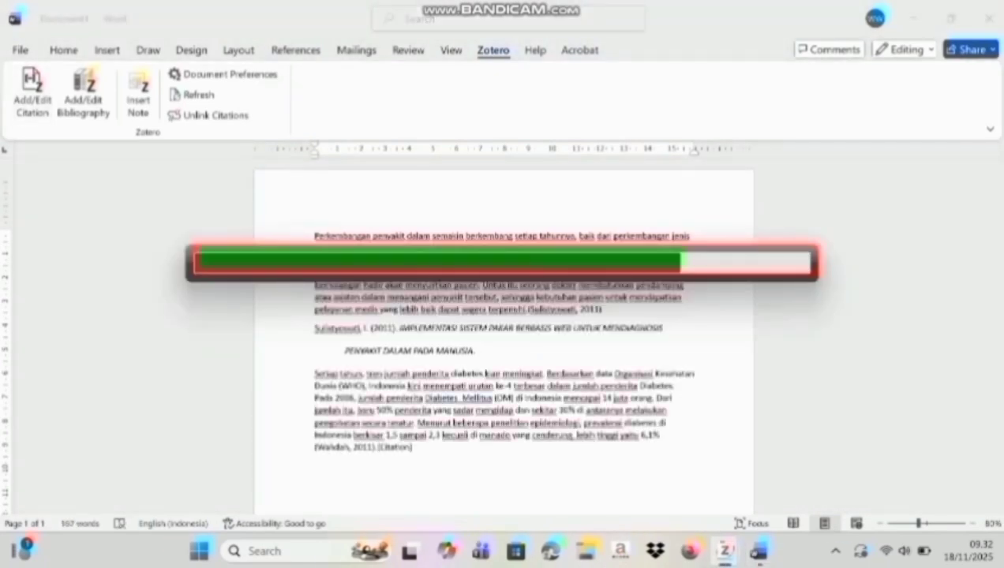
scroll(503, 332, "down", 2)
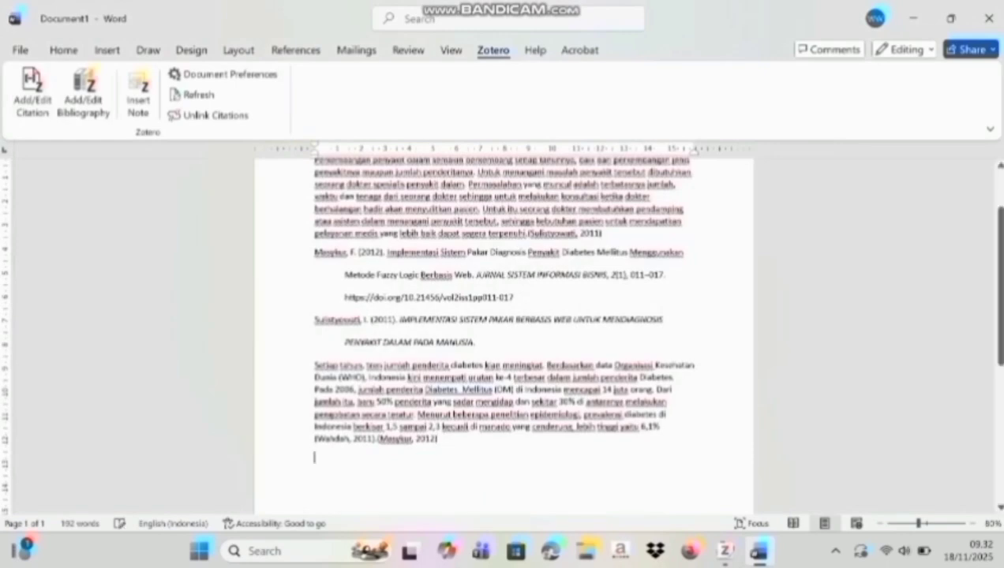
Open the gastritis expert system PDF in Zotero and copy the first PENDAHULUAN paragraph into Word below the diabetes paragraph
left_click(726, 551)
left_click(316, 43)
left_click(167, 240)
double_click(211, 263)
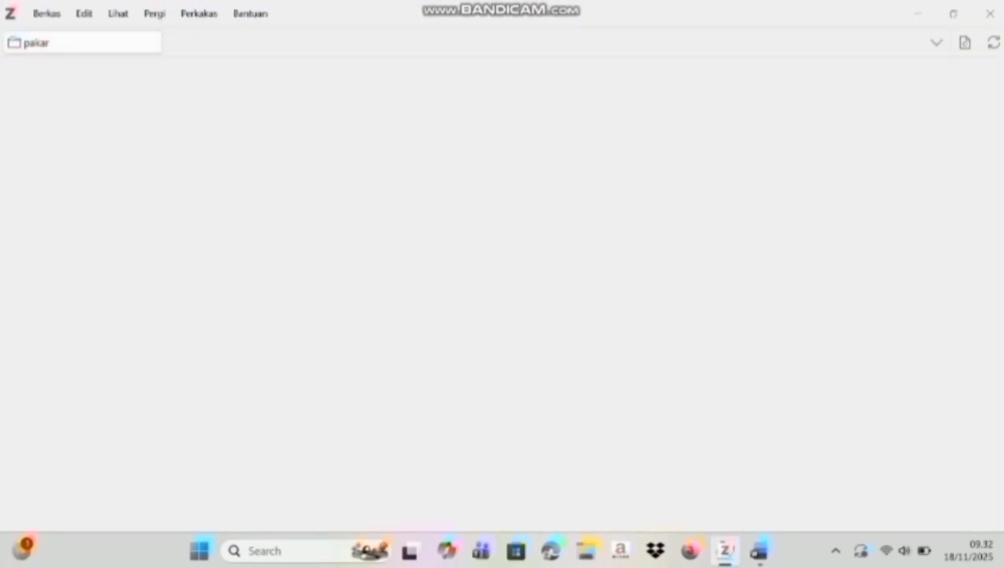
scroll(502, 315, "down", 10)
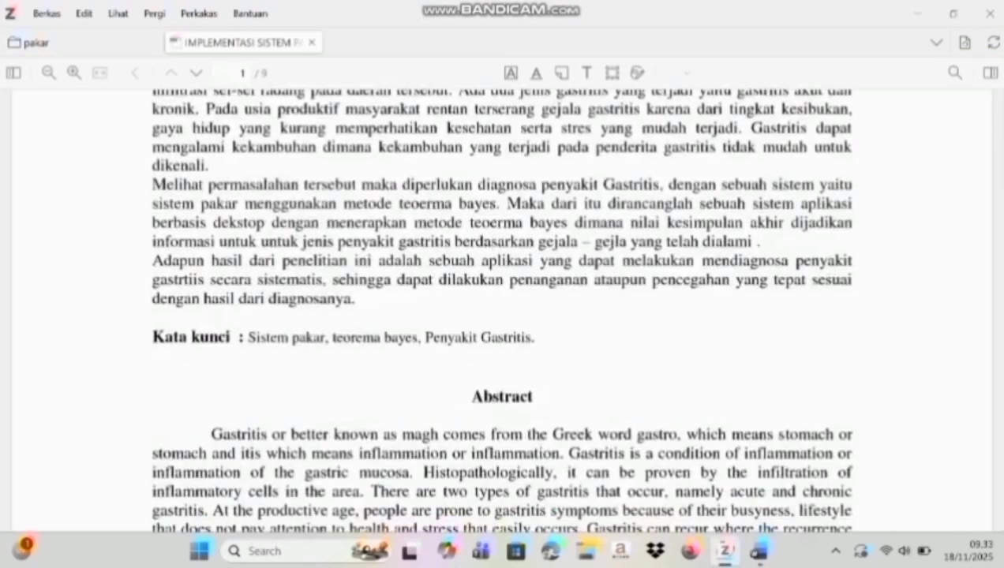
scroll(502, 315, "down", 15)
scroll(502, 316, "up", 4)
left_click_drag(199, 228, 227, 307)
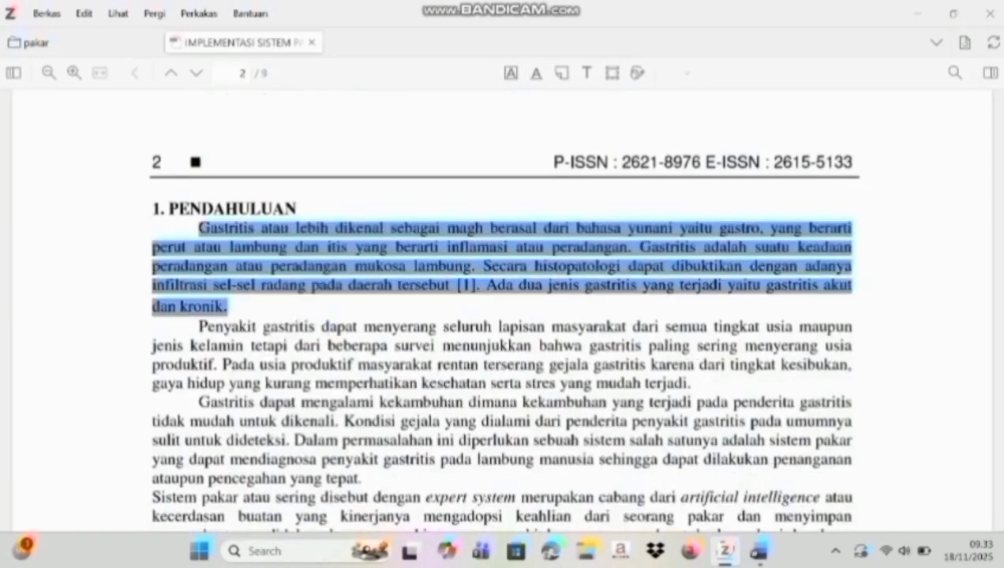
key("ctrl+c")
left_click(759, 551)
key("ctrl+v")
Insert a Zotero citation of the 2021 gastritis article at the end of the gastritis paragraph
left_click(32, 93)
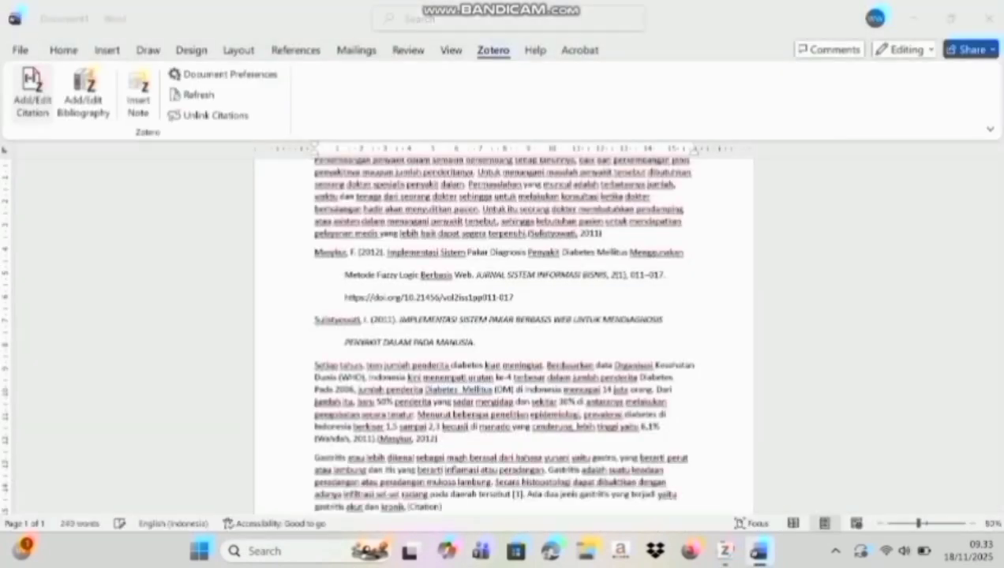
key("Return")
key("Return")
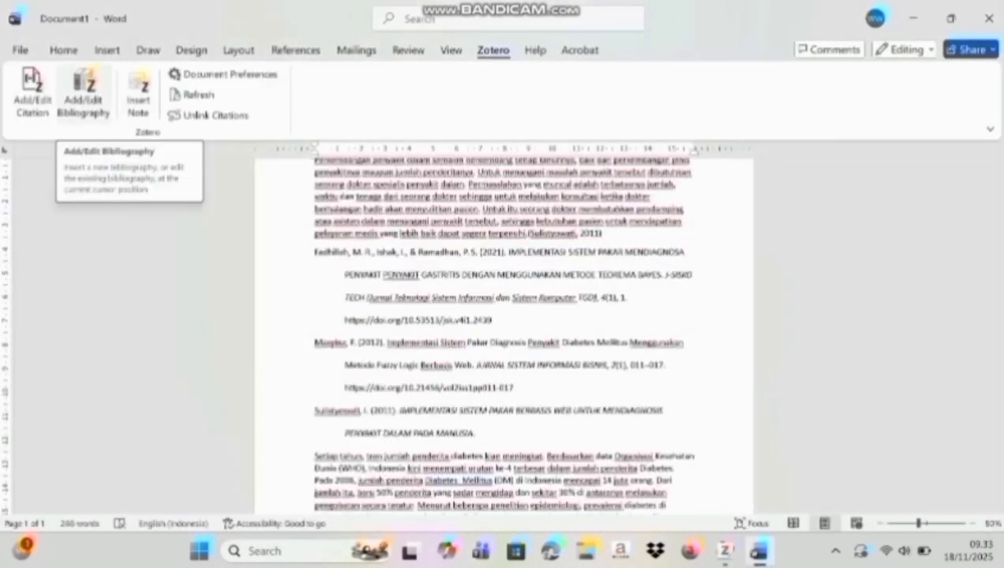
Copy the diabetes and gastritis paragraphs with their citations to between the first paragraph and the bibliography
scroll(506, 332, "down", 3)
left_click_drag(315, 320, 492, 463)
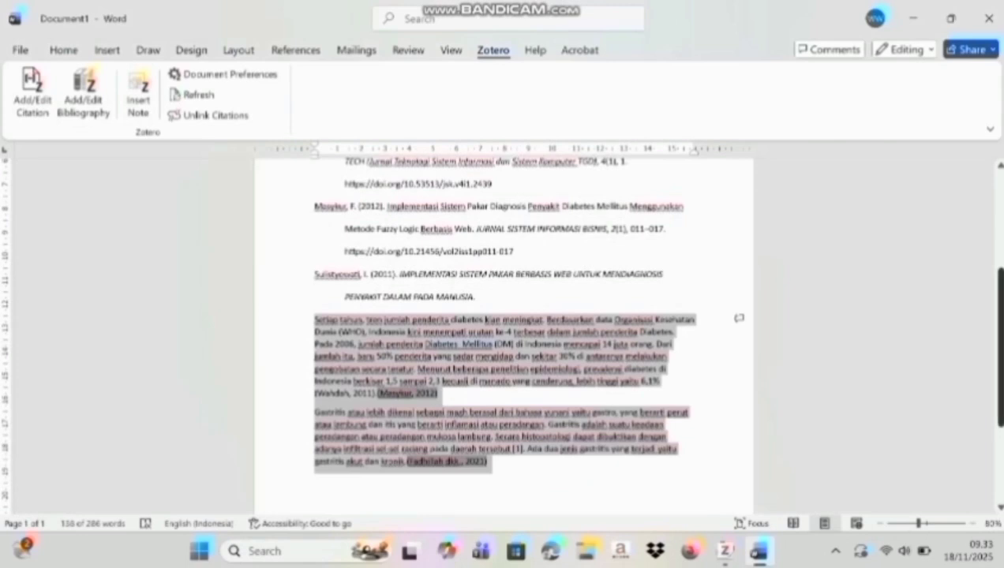
scroll(506, 331, "up", 3)
left_click(604, 239)
key("Return")
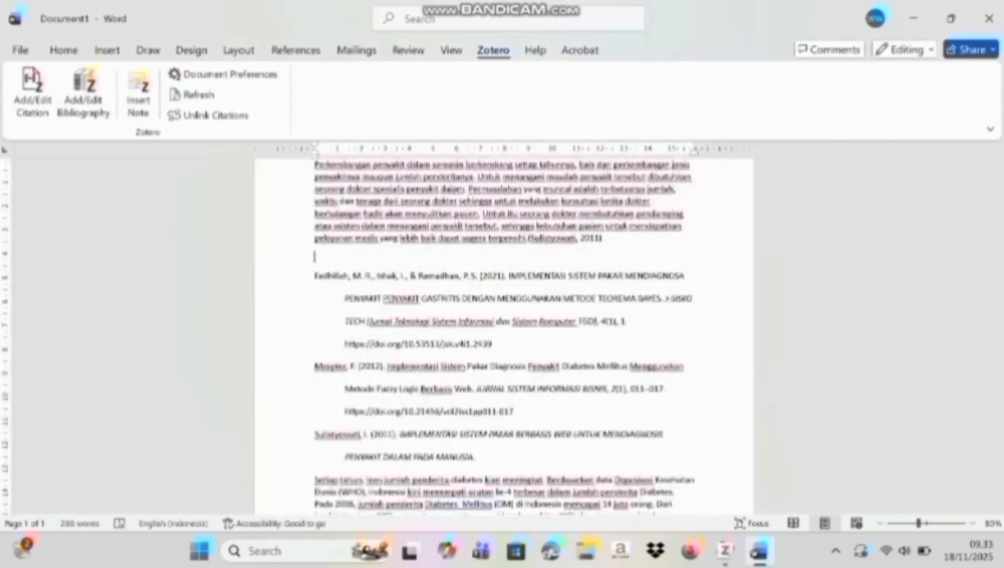
key("ctrl+v")
Delete the duplicate diabetes and gastritis paragraphs below the bibliography
scroll(506, 331, "down", 5)
left_click_drag(315, 293, 488, 321)
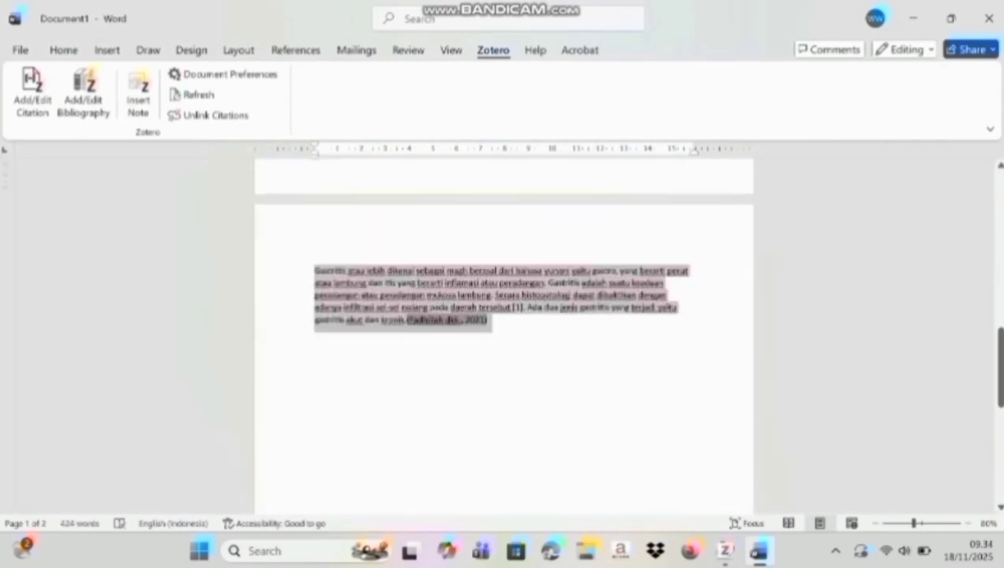
key("BackSpace")
scroll(506, 332, "up", 5)
scroll(505, 331, "down", 4)
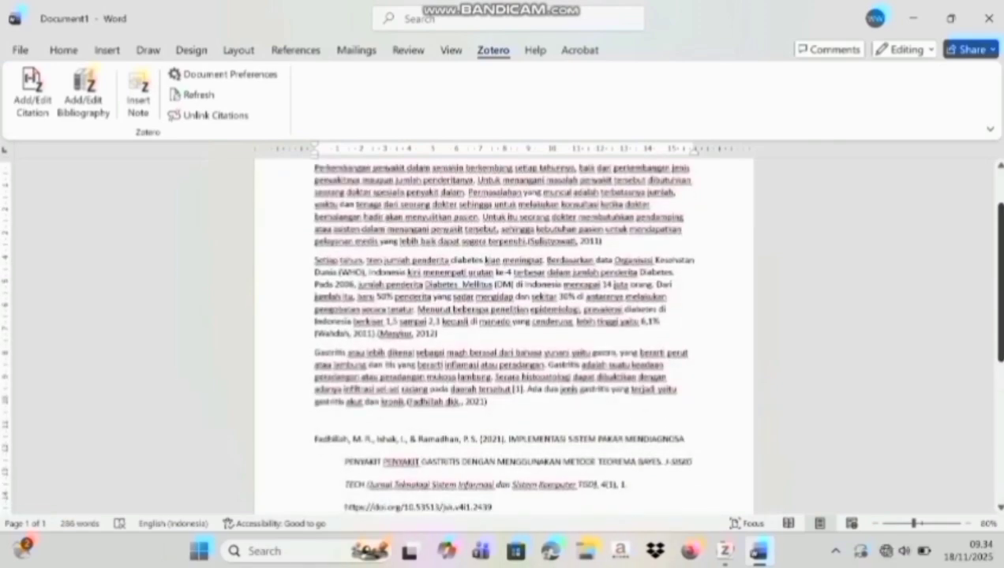